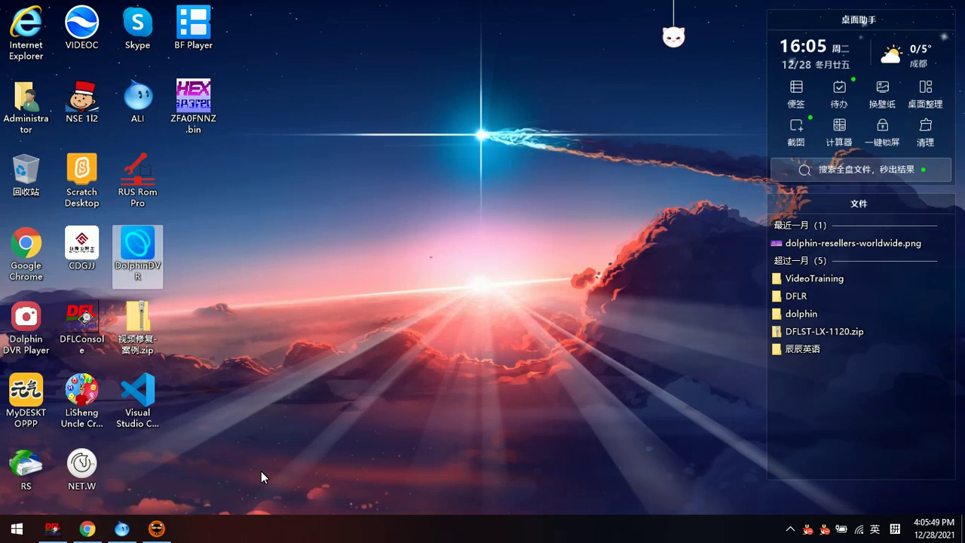
Step: Launch DolphinDVR from the desktop, reposition its Video Forensics window and start the CCTV DVR recovery module
click(255, 335)
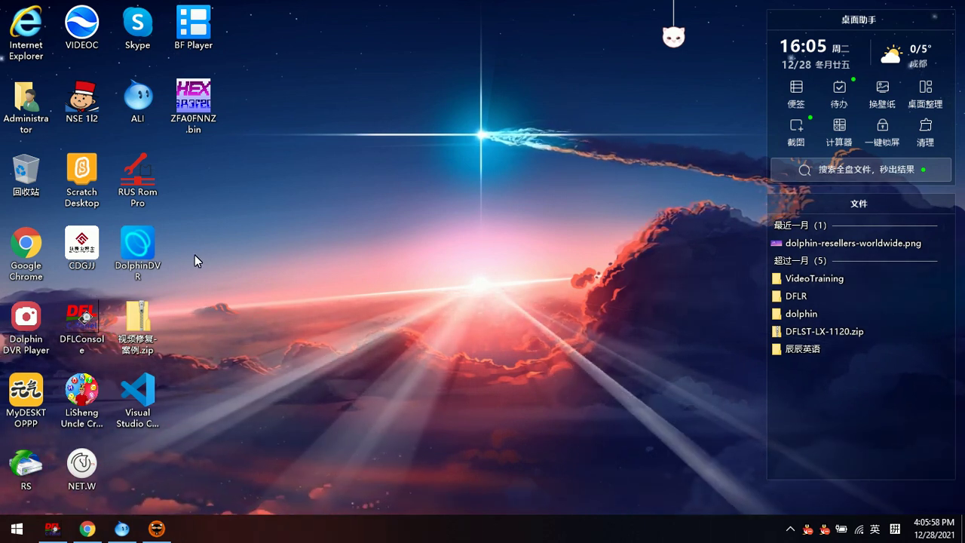
double_click(148, 238)
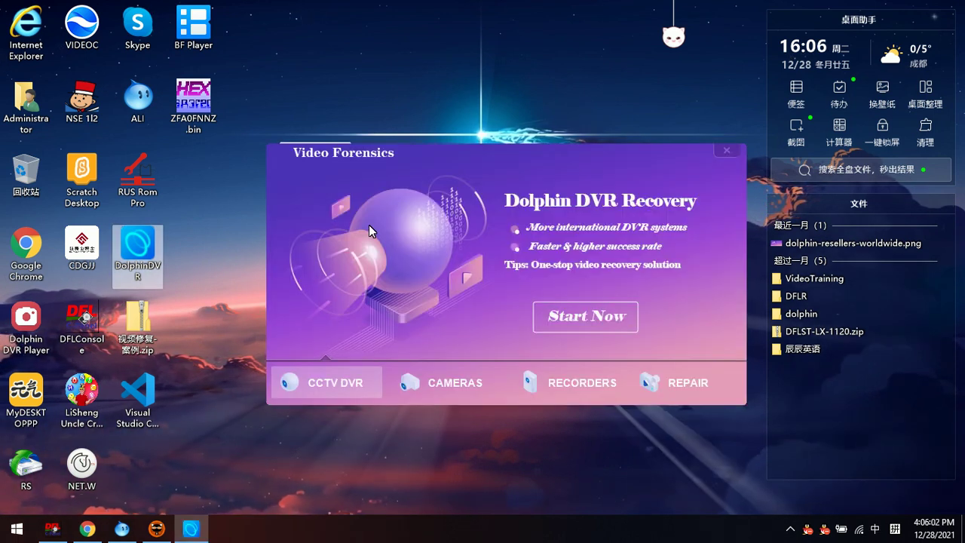
drag(448, 159, 397, 168)
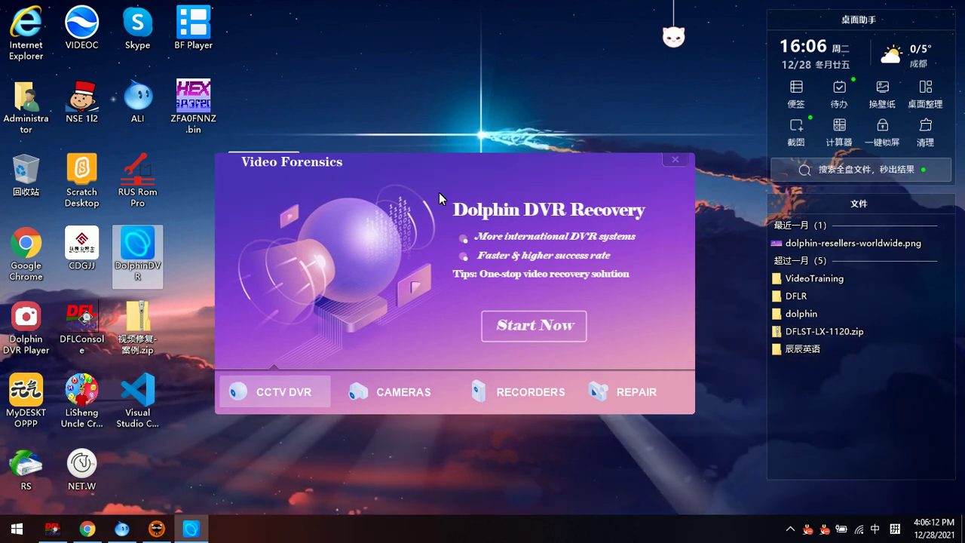
drag(438, 153, 436, 115)
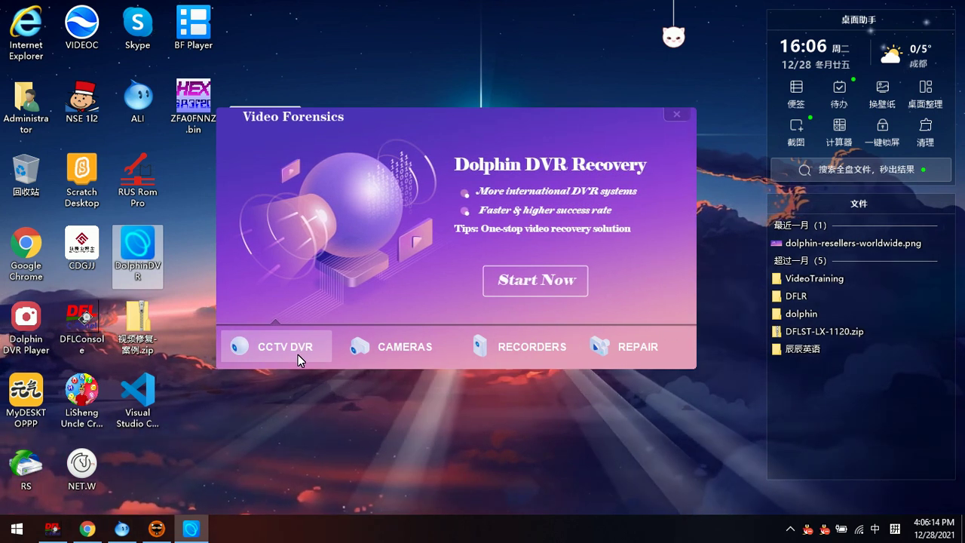
drag(370, 120, 388, 137)
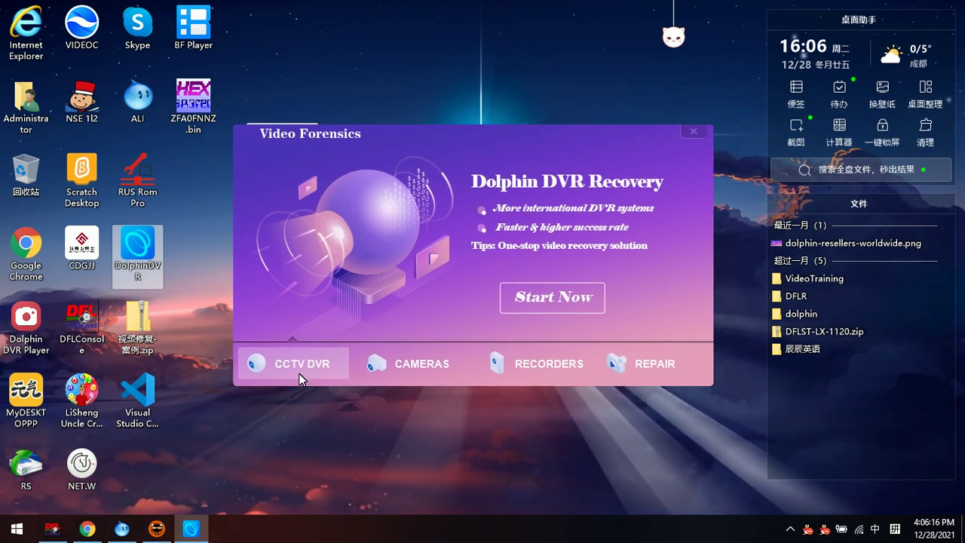
click(551, 299)
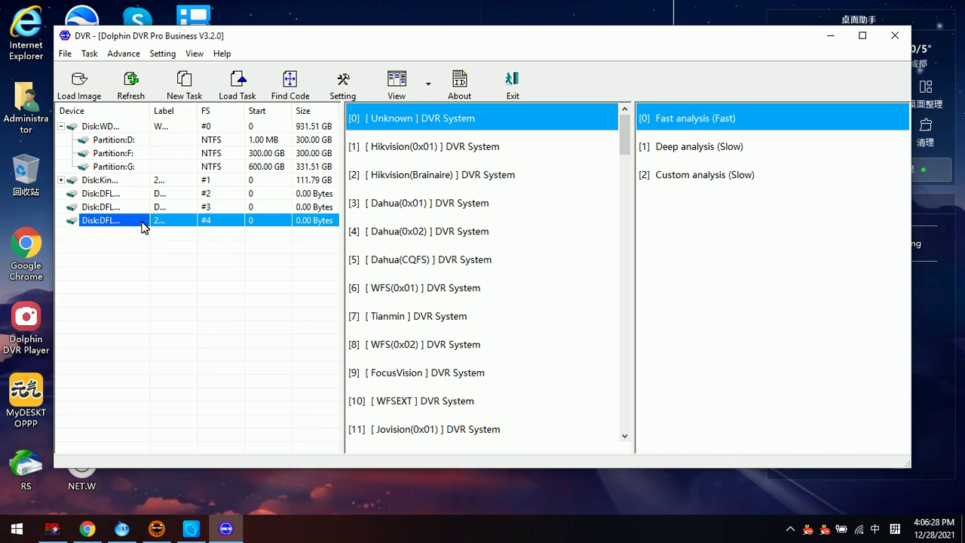
Step: Load the disk image DaHua.img and select its DHFS partition for analysis
click(83, 83)
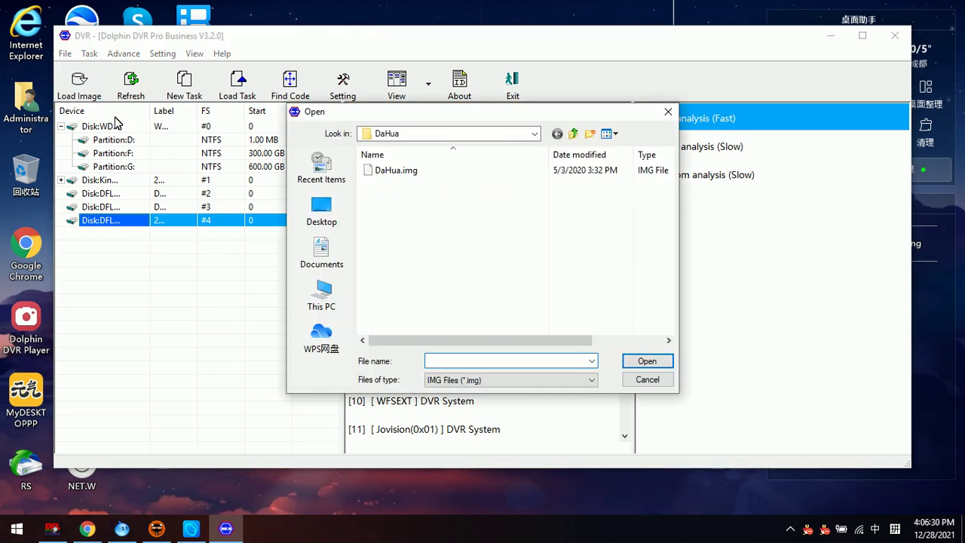
double_click(393, 171)
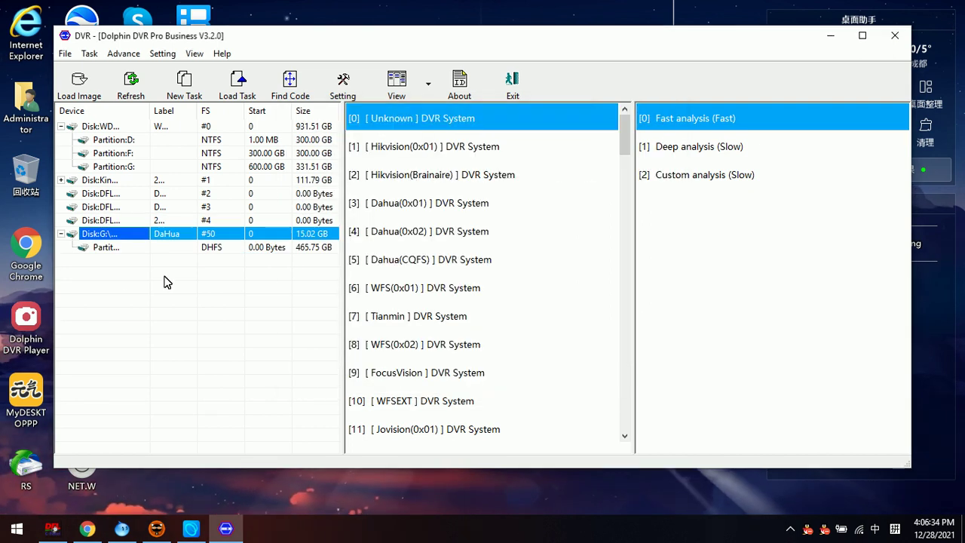
click(134, 247)
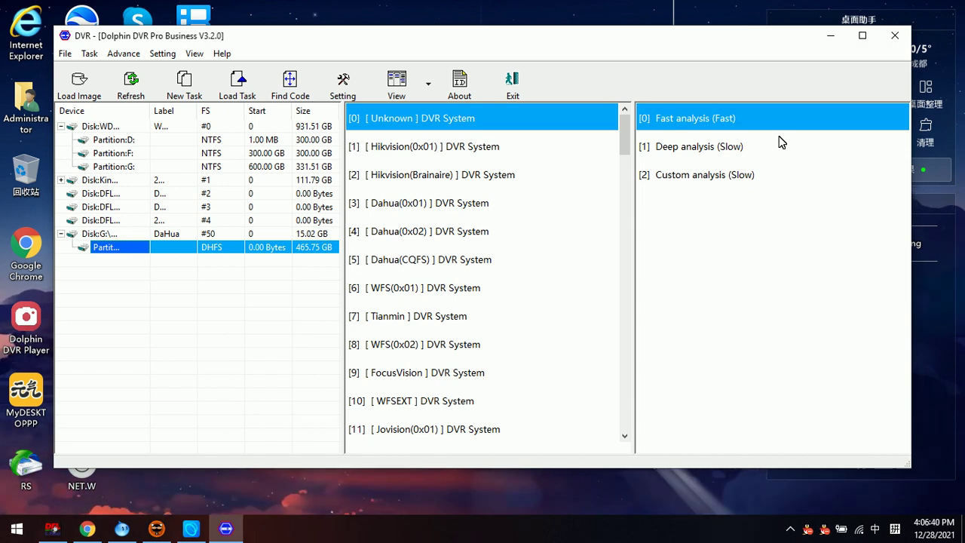
Step: Start a Deep analysis (Slow) with the DVR system unknown, and choose the detected Dahua(0x02) DVR System code
click(700, 155)
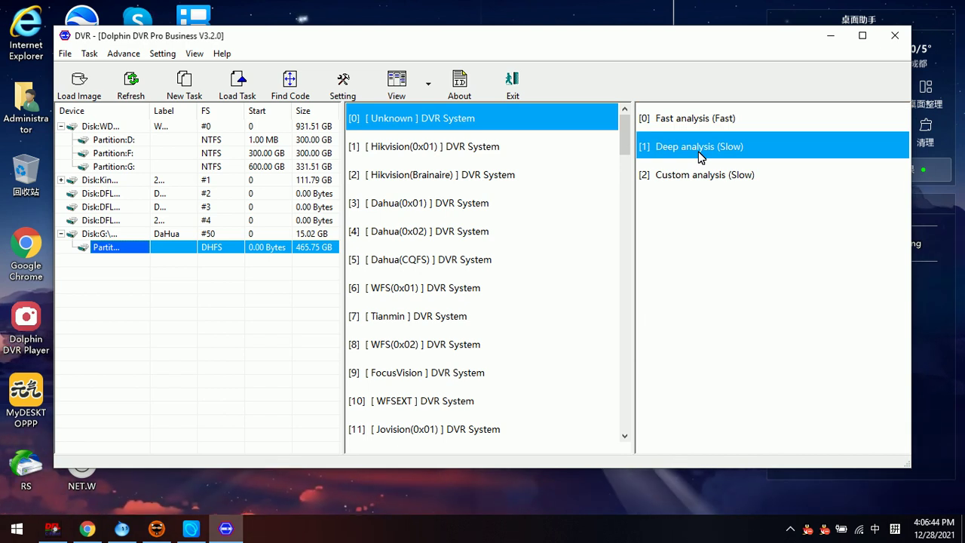
double_click(699, 156)
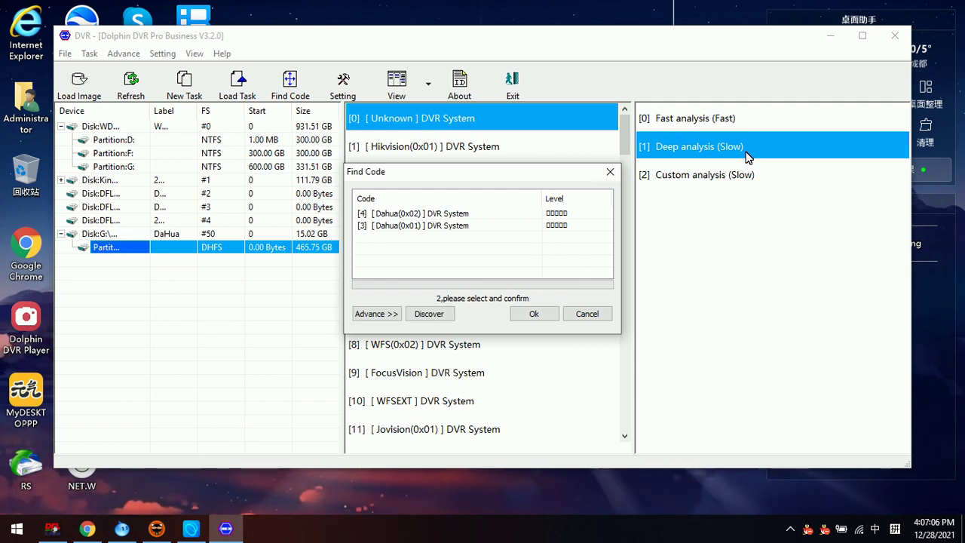
click(446, 216)
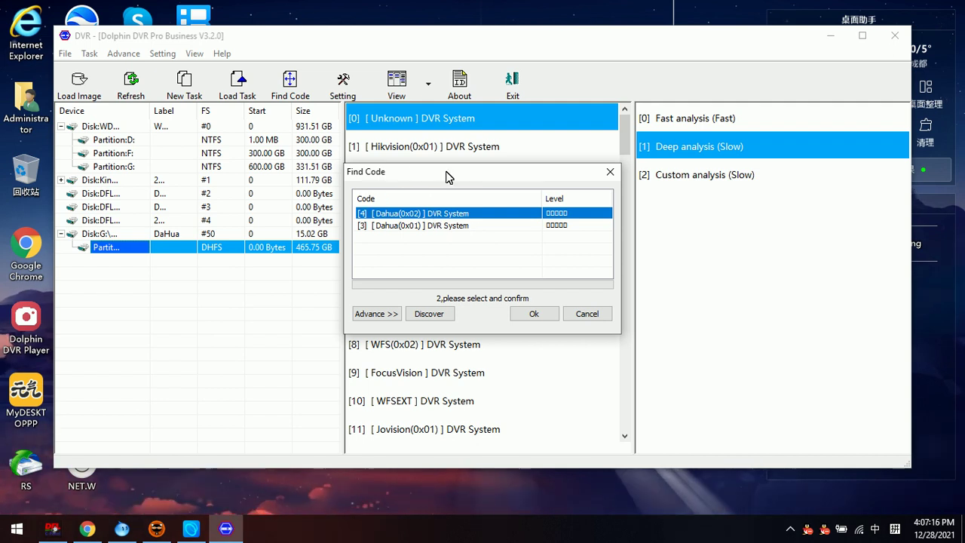
drag(446, 176, 432, 181)
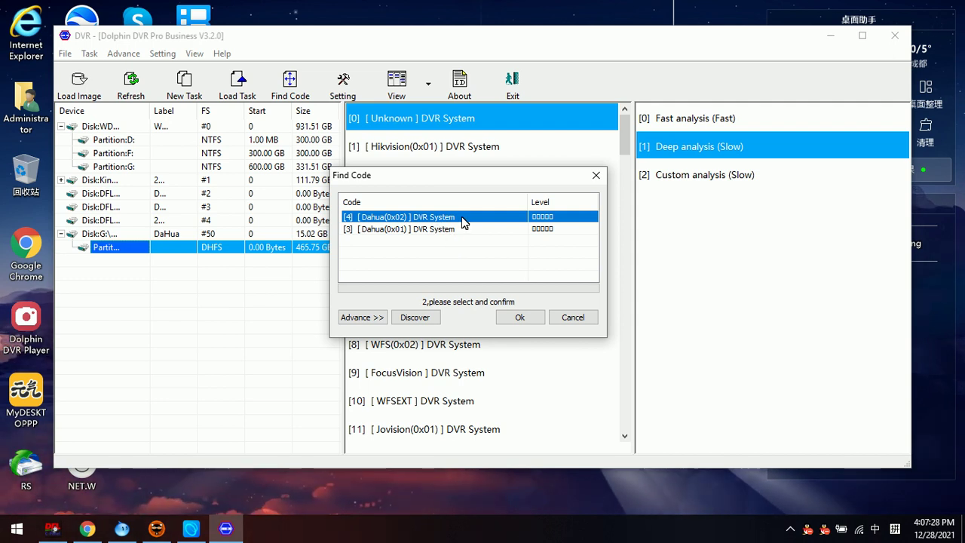
click(520, 317)
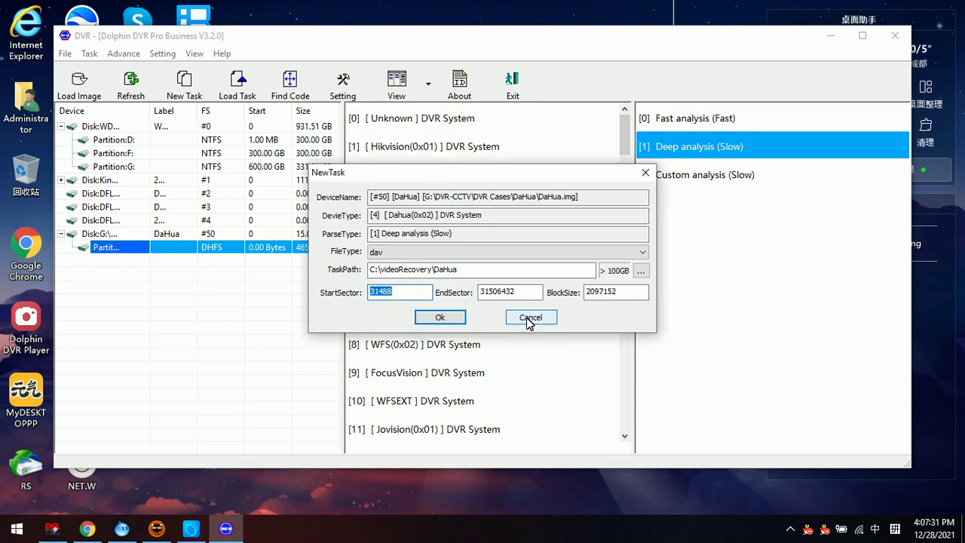
Step: Set the new task's path to C:\videoRecovery\DaHua-deep and start the task, overwriting the previous one
click(478, 270)
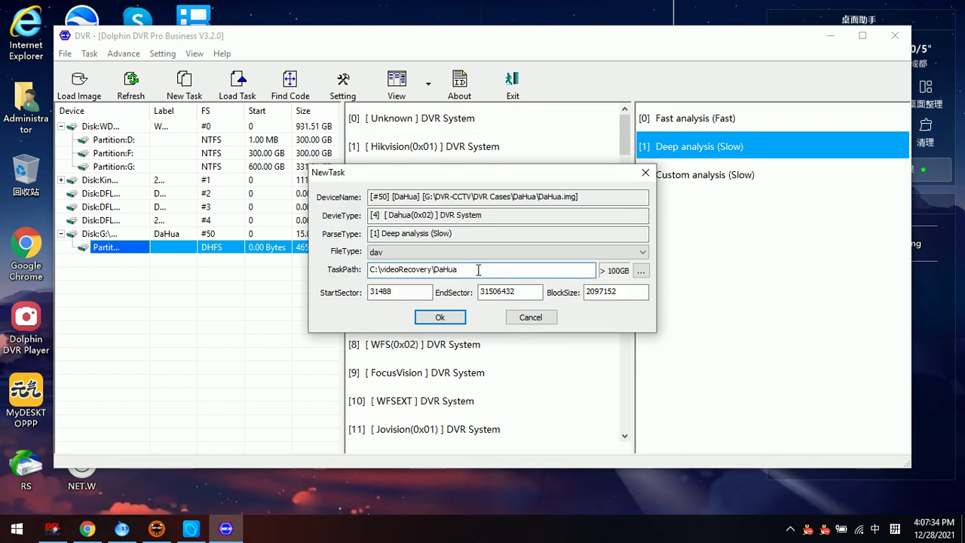
text(-de)
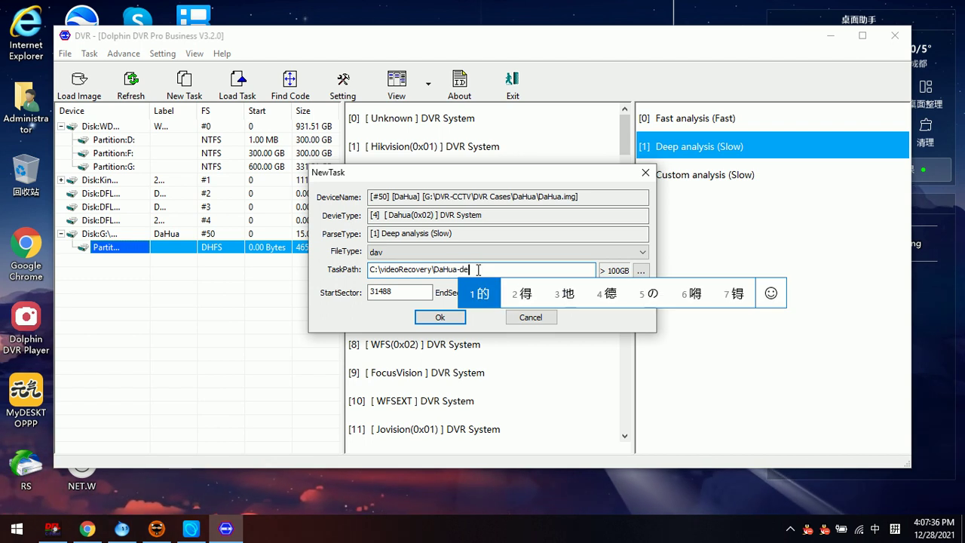
key(shift)
text(ep)
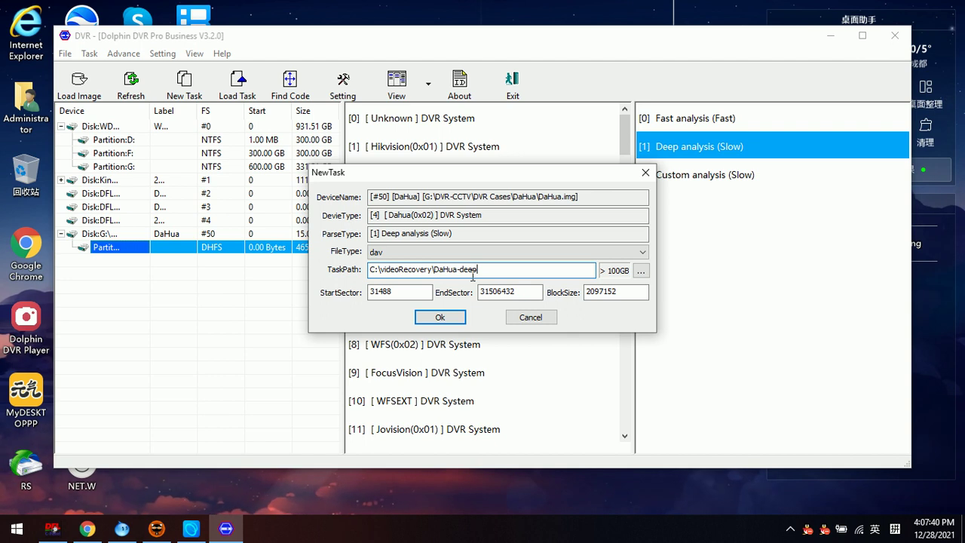
click(443, 318)
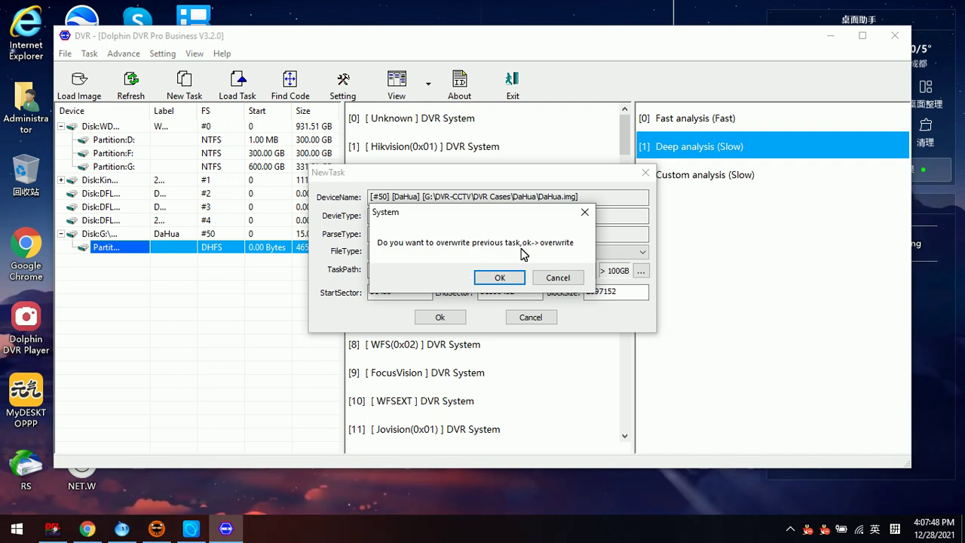
click(501, 278)
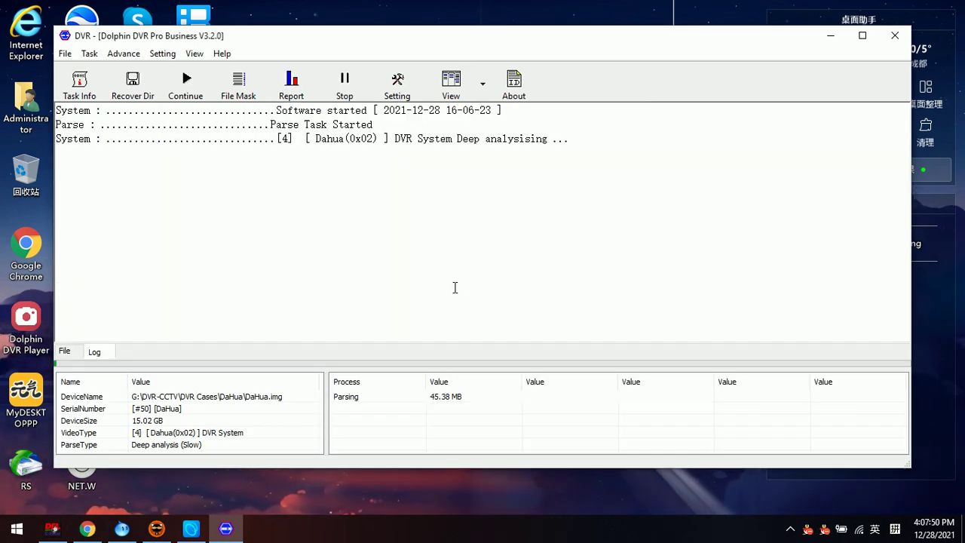
Step: Maximize the window and examine the recording time ranges in the parse log and the parsing progress and speed
double_click(462, 38)
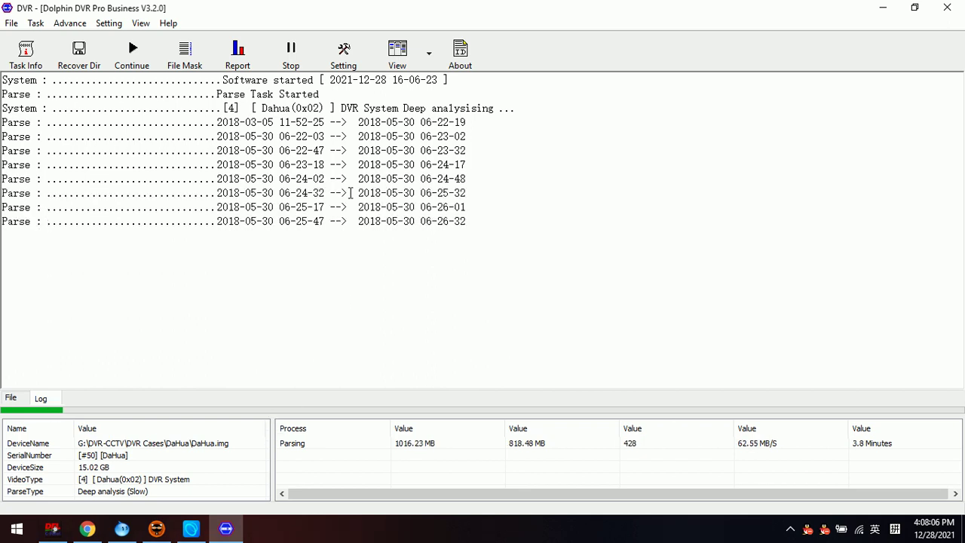
drag(499, 220, 4, 108)
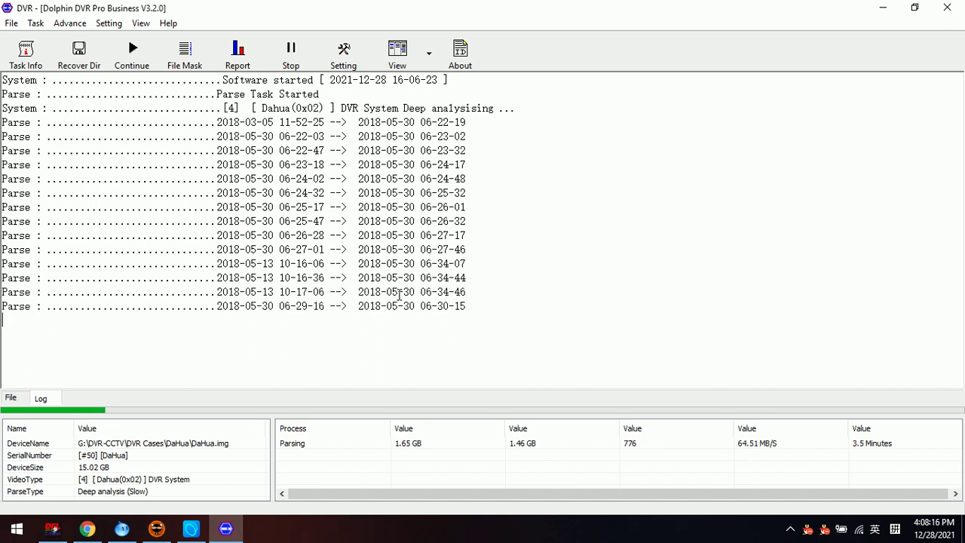
drag(487, 125, 542, 313)
click(543, 313)
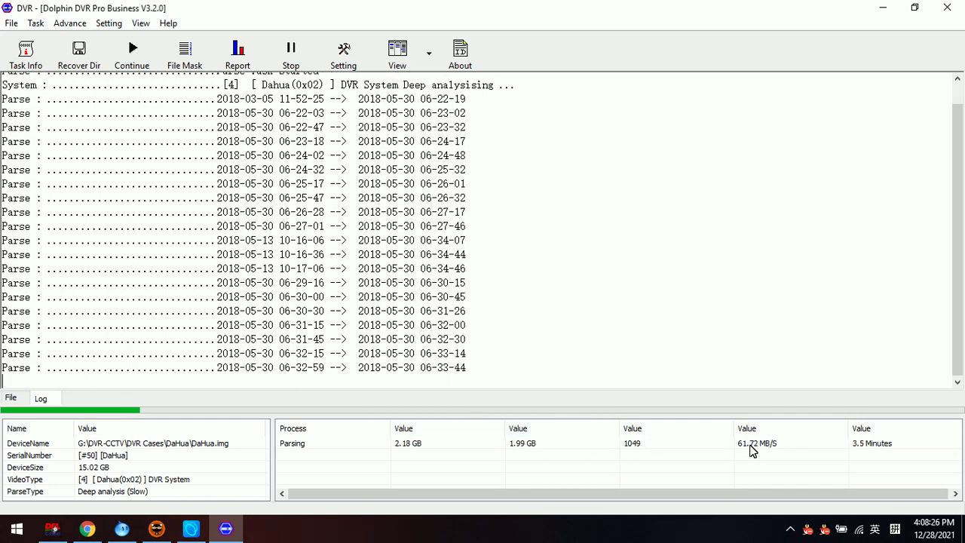
click(751, 450)
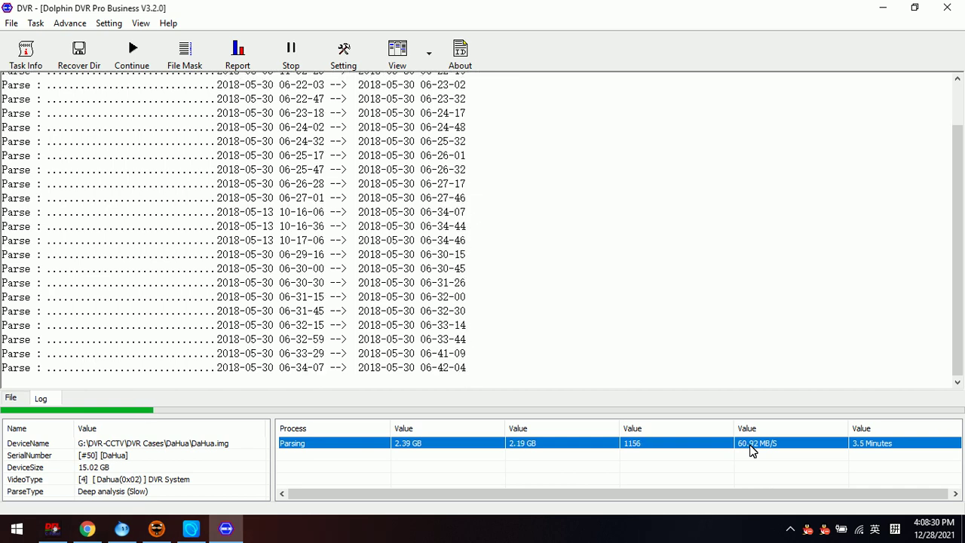
click(378, 366)
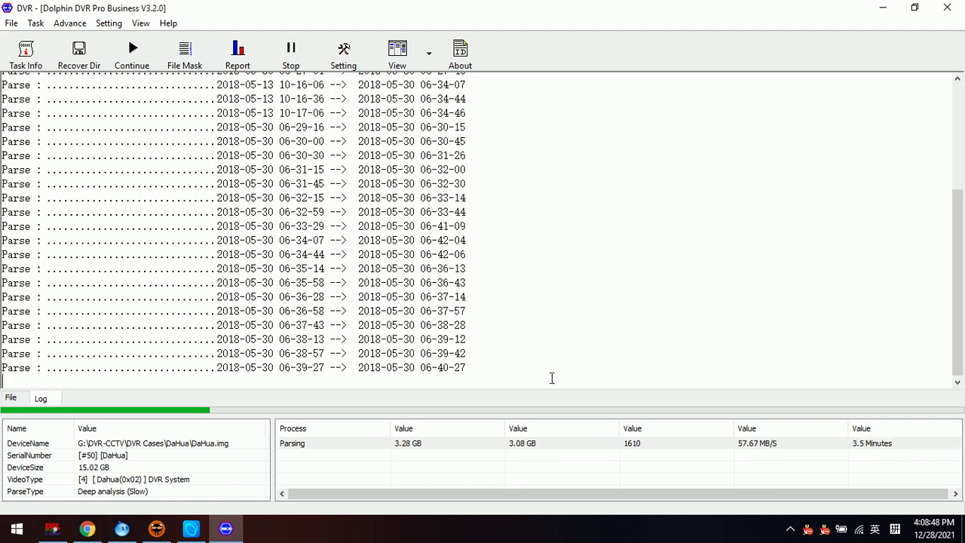
scroll(366, 305, up, 4)
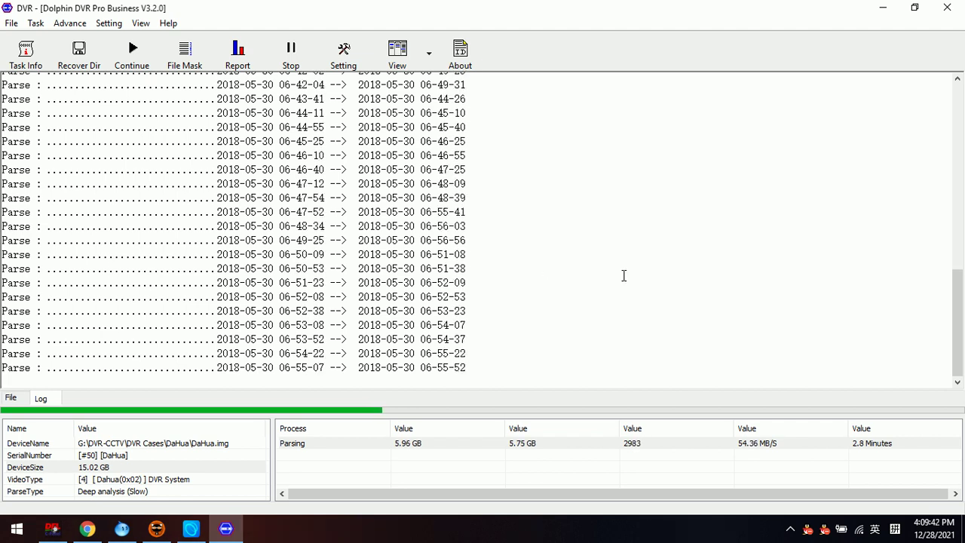
scroll(385, 283, up, 7)
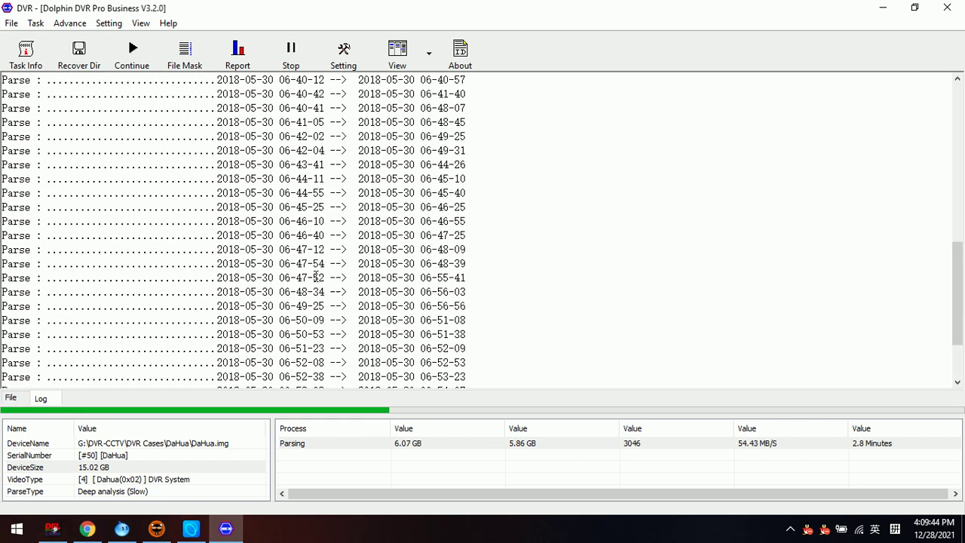
Step: Check the recovered file list during the deep analysis and return to the parse log
click(15, 401)
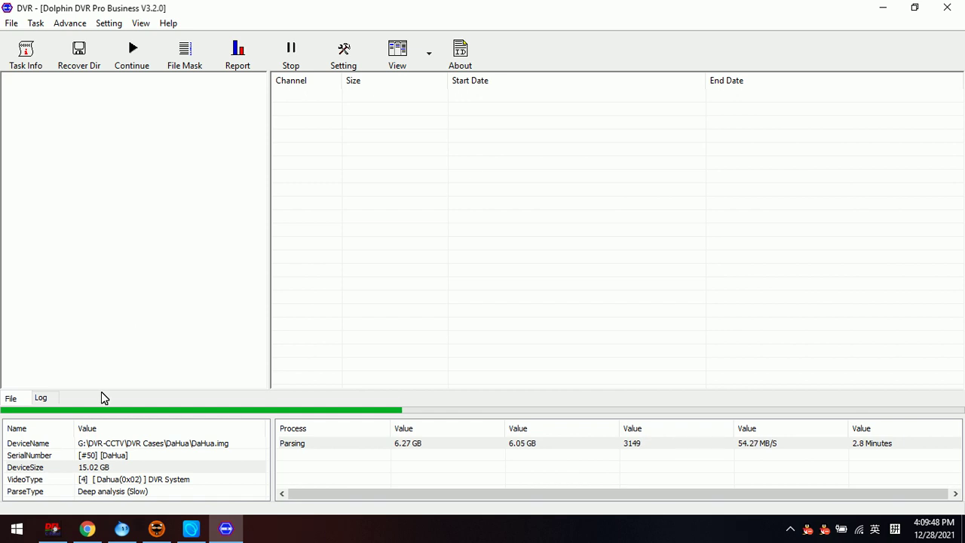
click(42, 397)
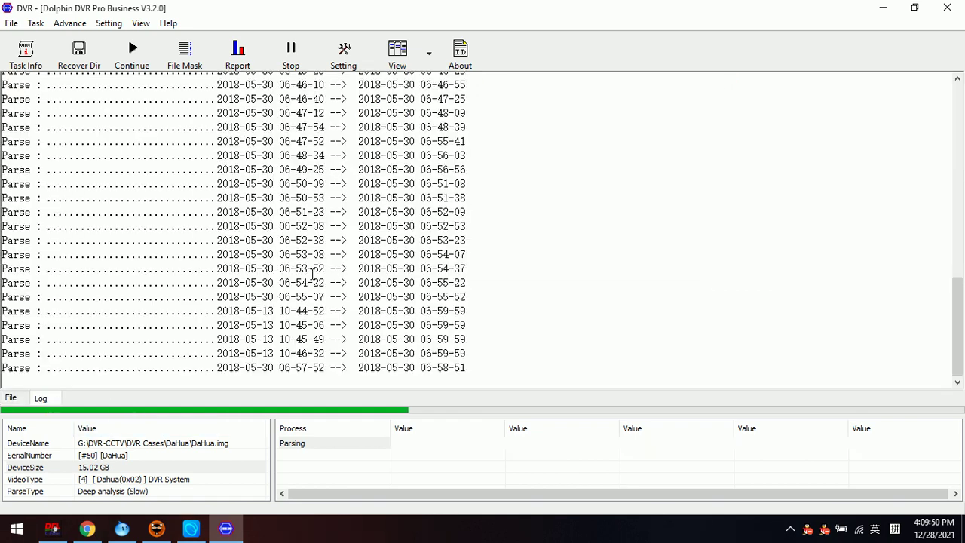
click(12, 398)
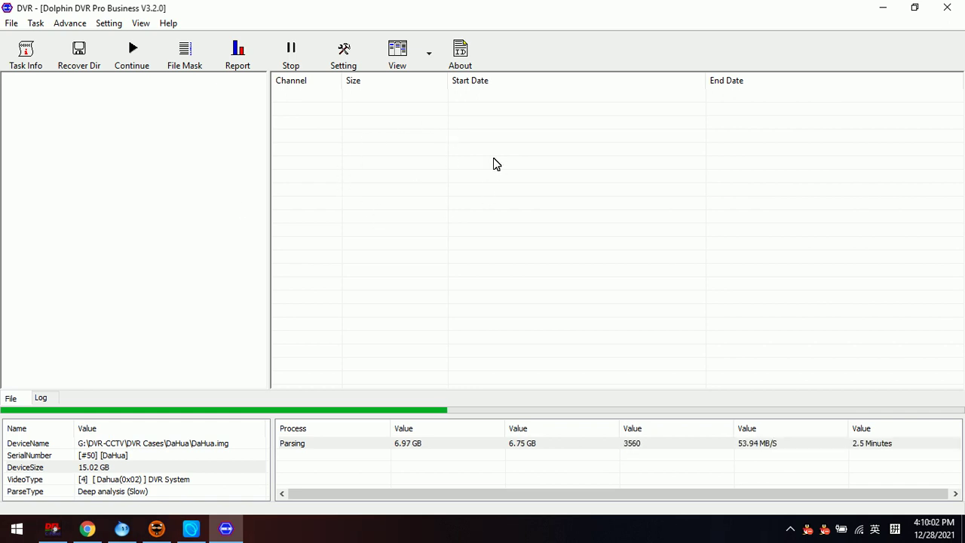
click(41, 399)
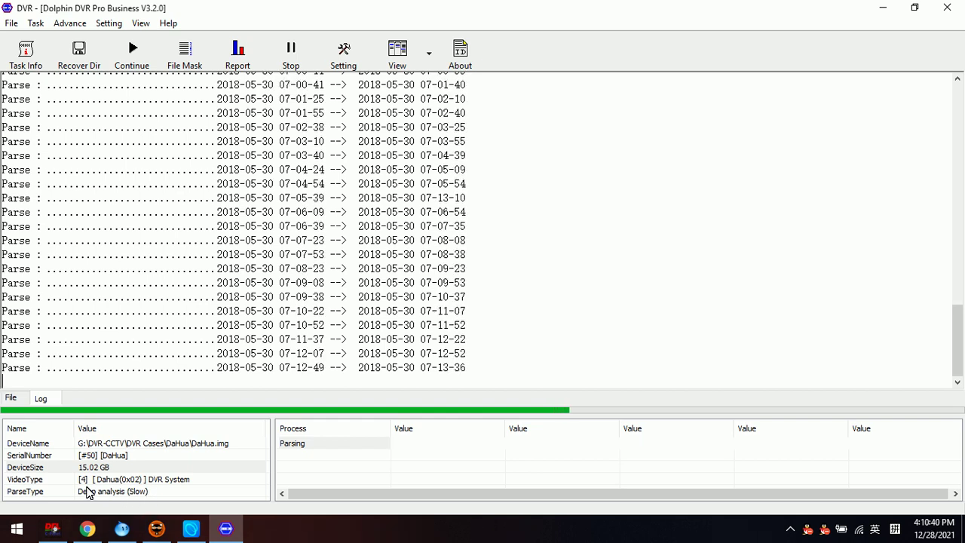
Step: View the Device list while parsing runs, go back to the Directory view and show the parse log again
click(429, 56)
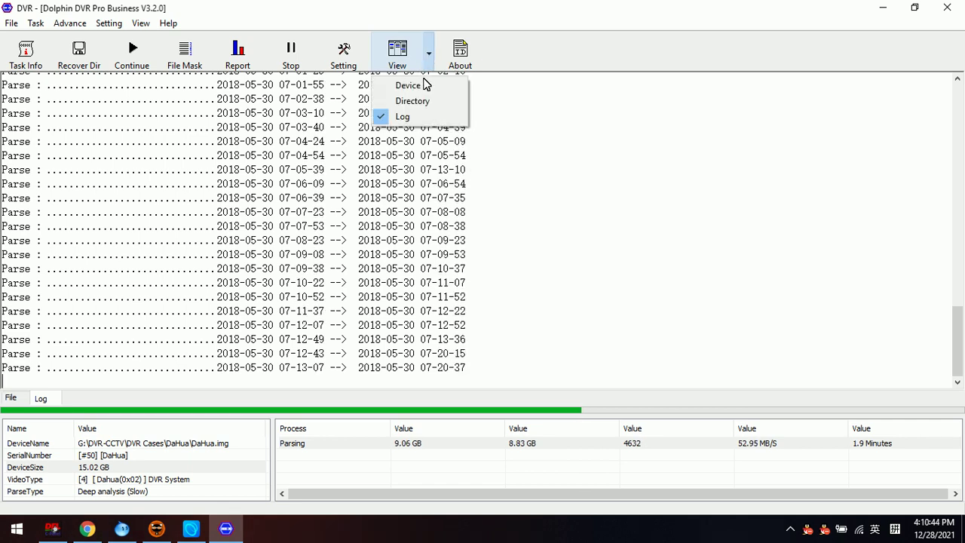
click(419, 88)
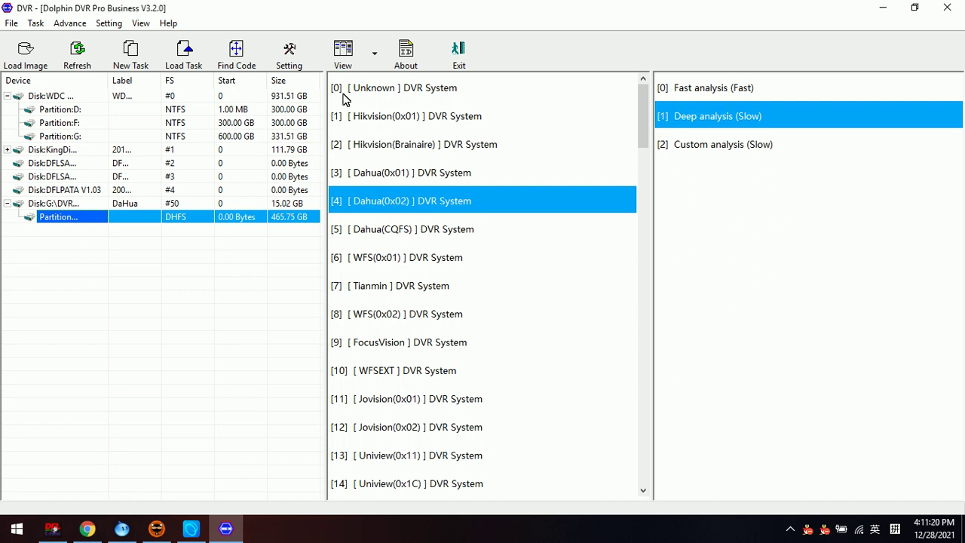
click(374, 52)
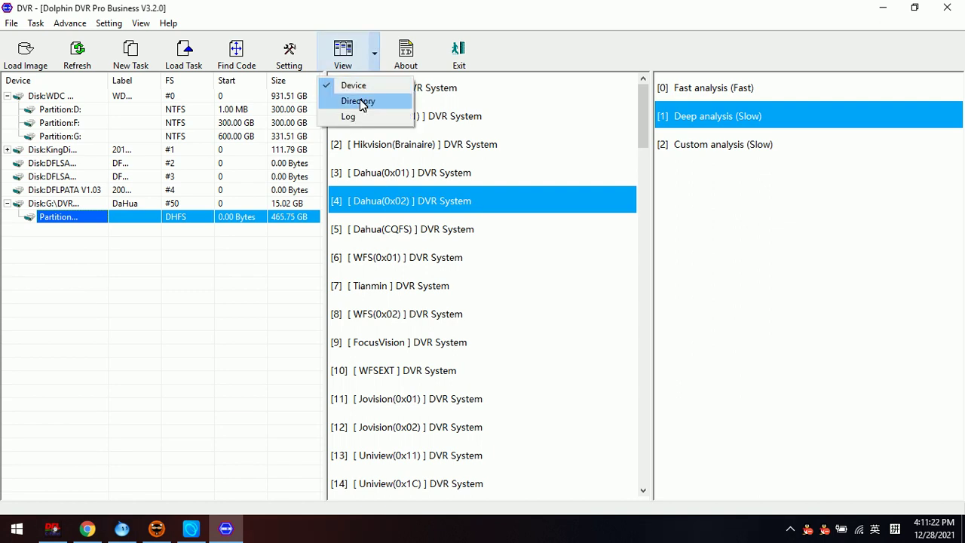
click(359, 102)
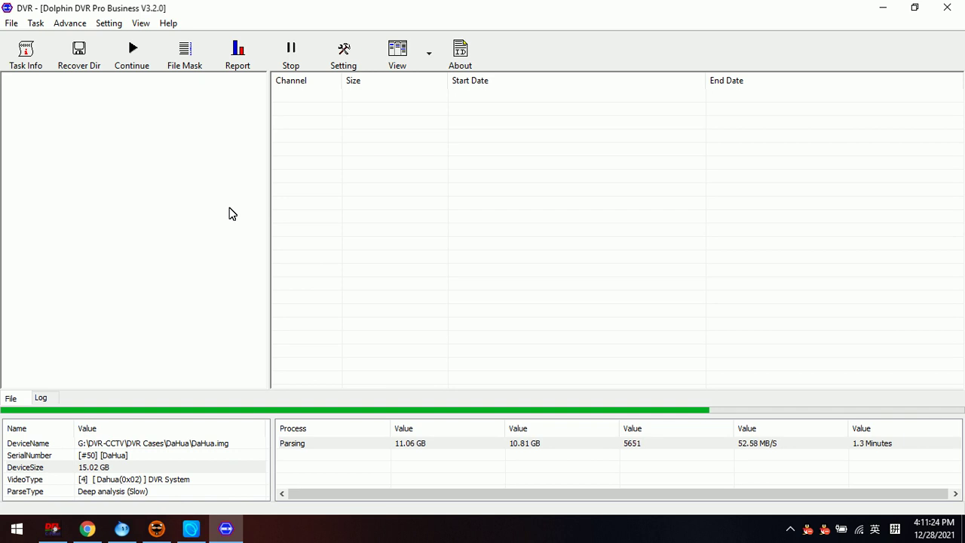
click(43, 399)
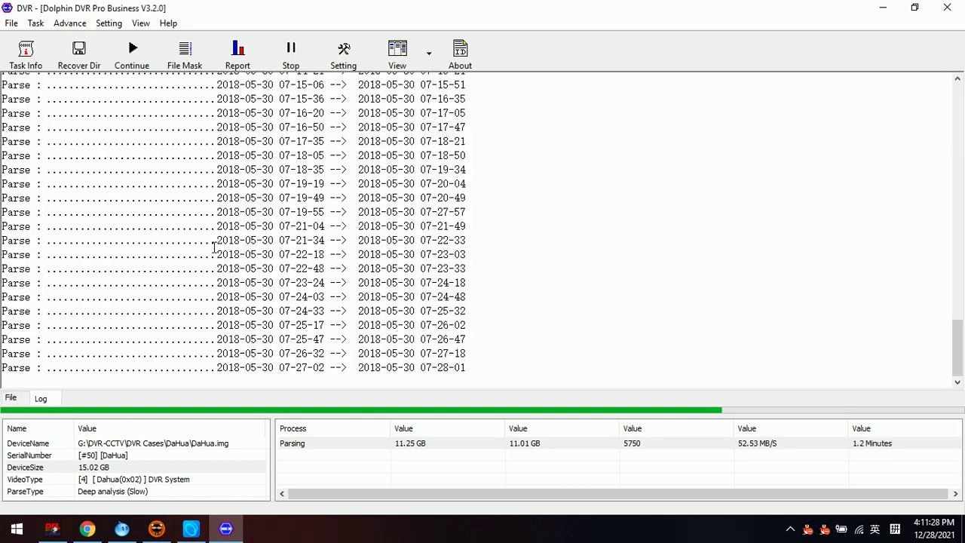
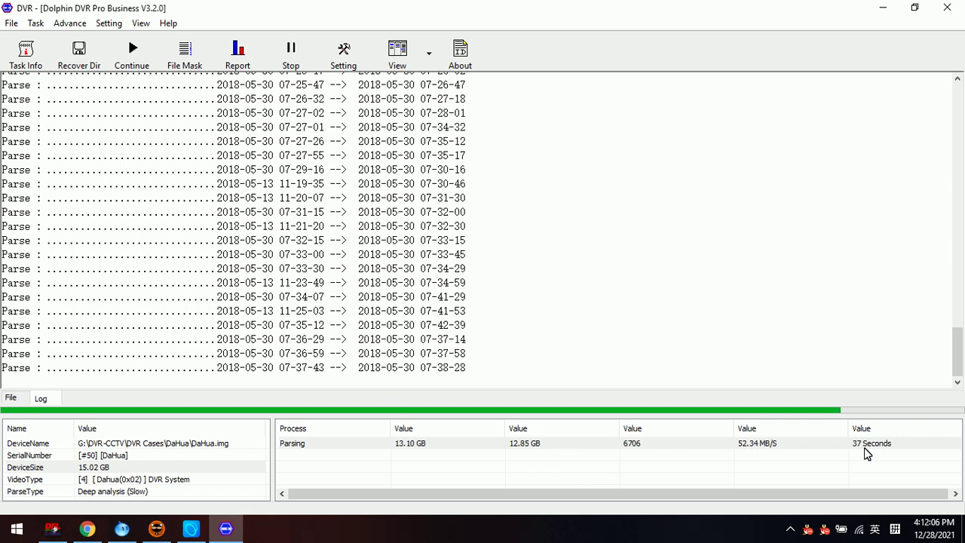
Step: Review the program's settings, including write-blocking, the MD5 checksum and the year frame, and leave them as they are
click(363, 61)
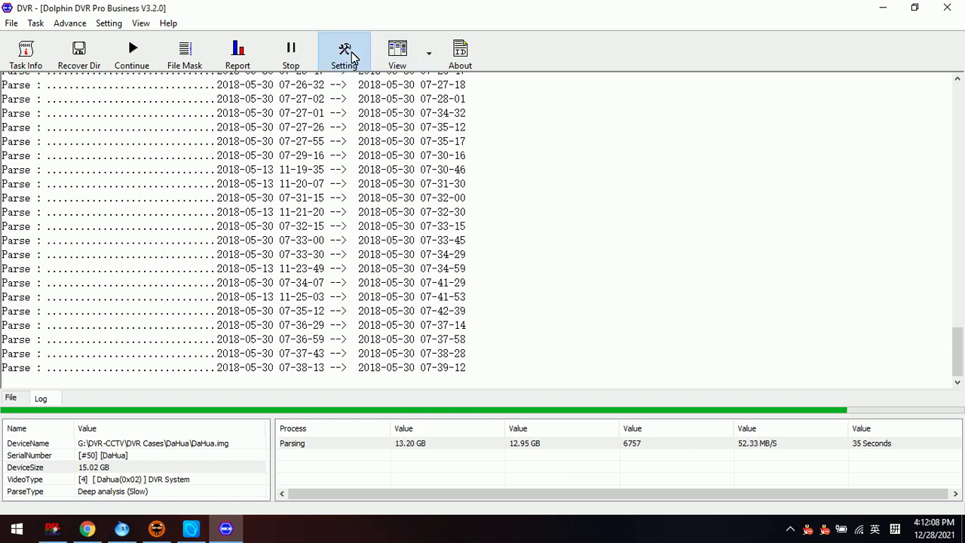
drag(435, 156, 422, 145)
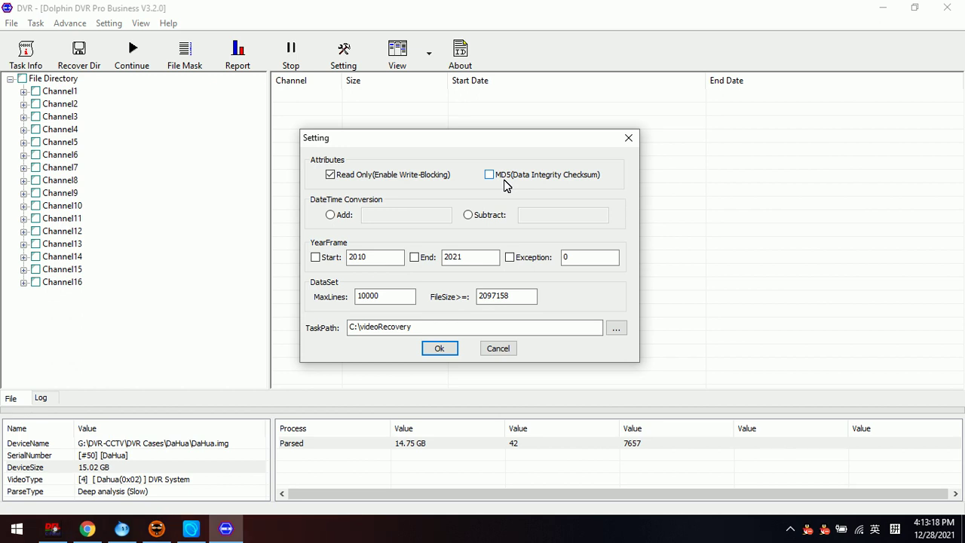
click(628, 140)
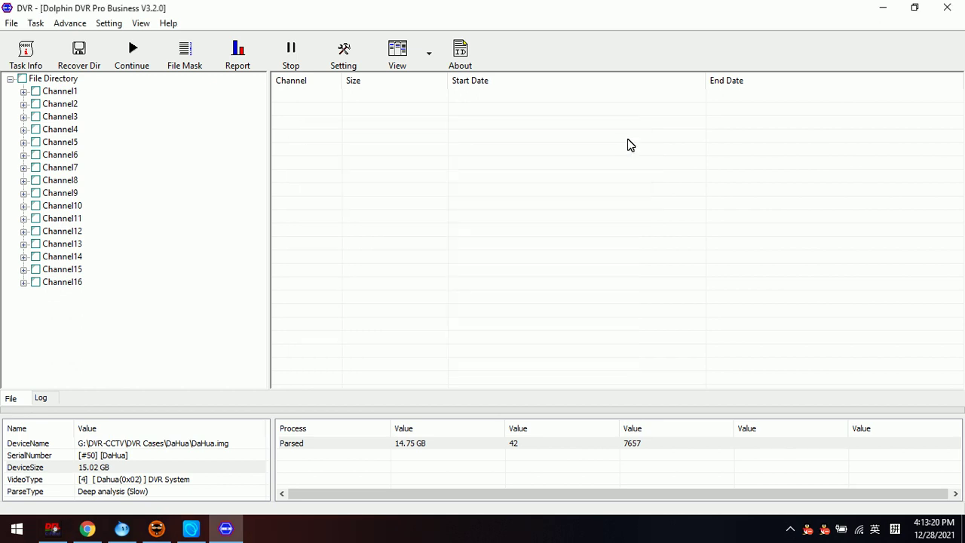
Step: Expand Channel1 in the file directory and view its recordings for 2018-05-13 and 2018-05-30
click(64, 92)
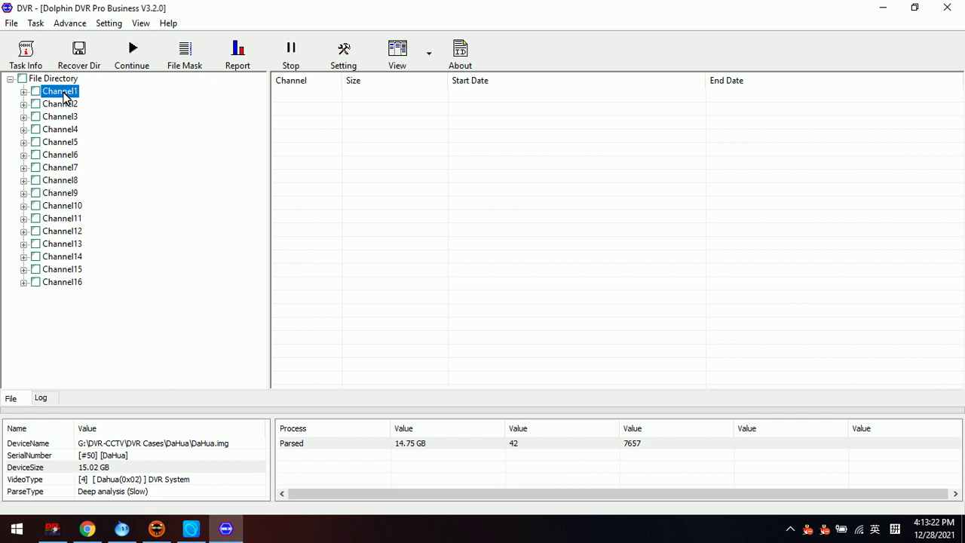
double_click(63, 92)
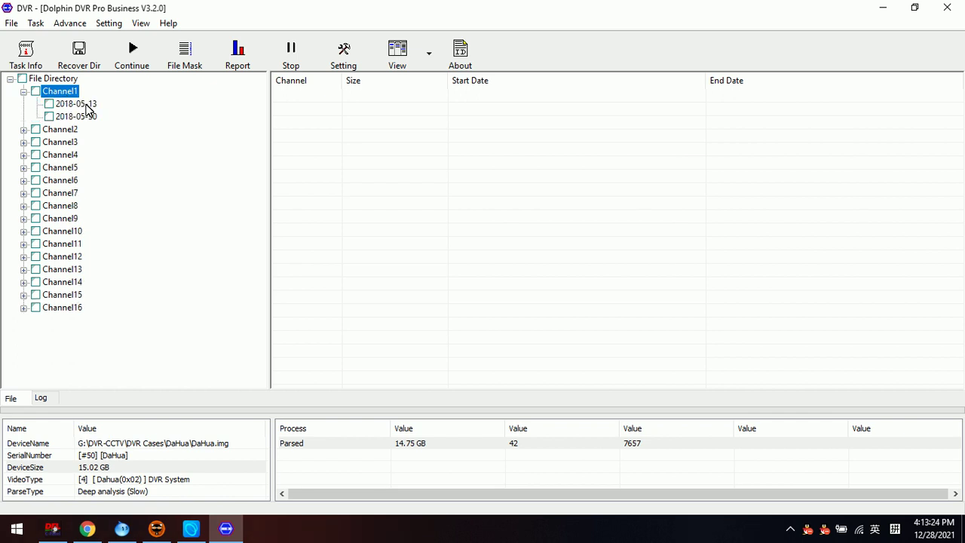
click(76, 105)
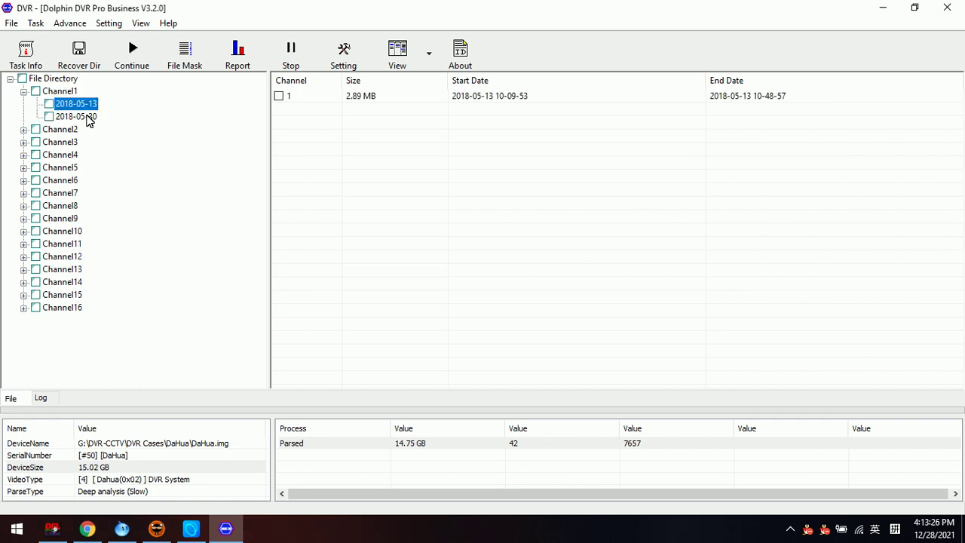
click(87, 119)
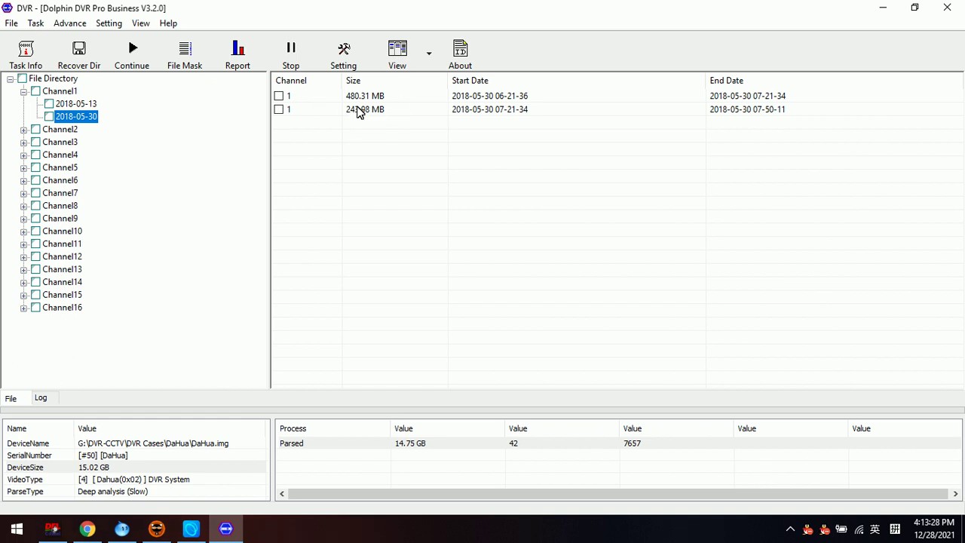
click(387, 99)
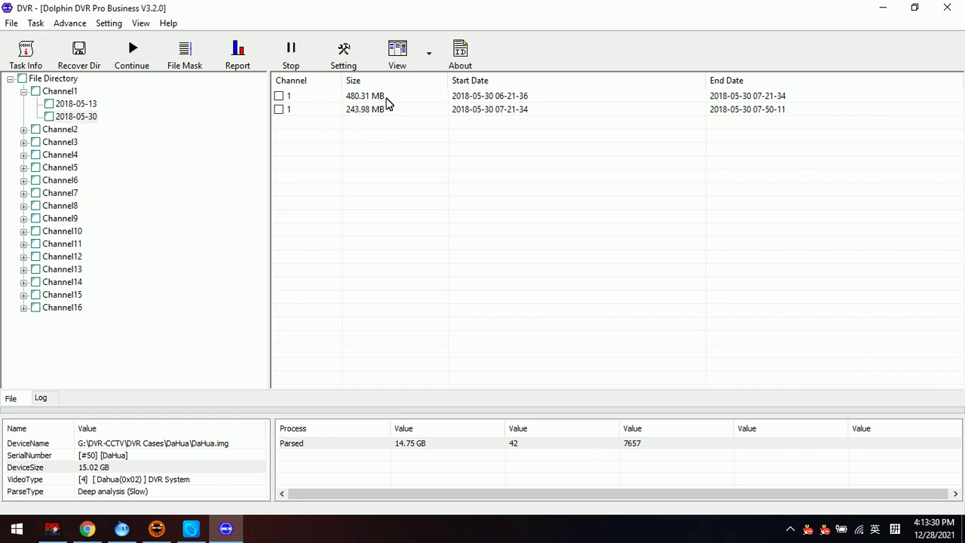
double_click(387, 104)
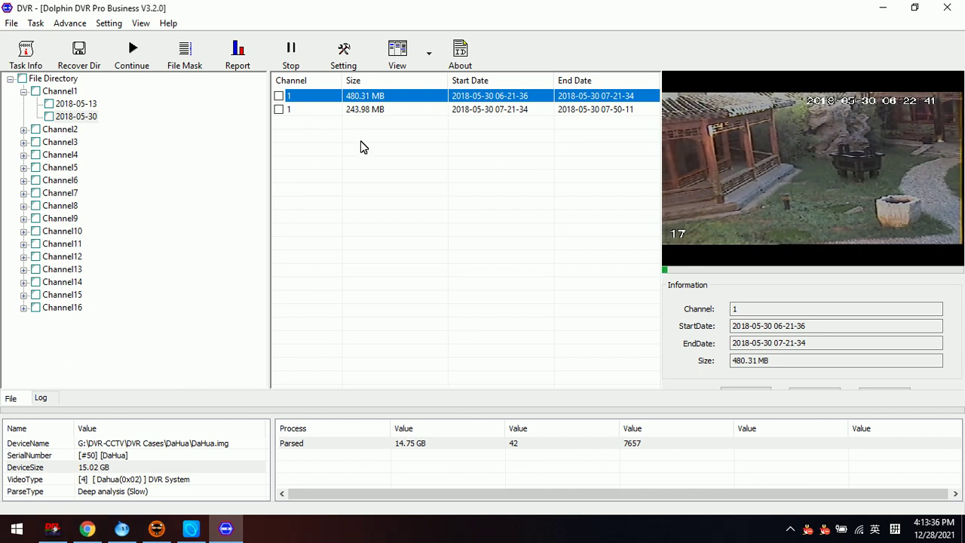
click(378, 113)
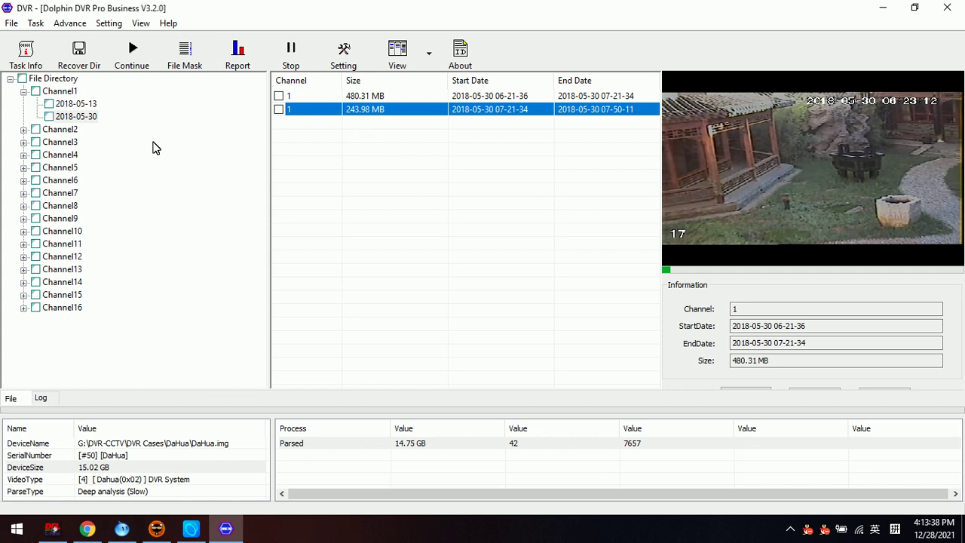
Step: Expand Channel2, stop the running preview and list the channel's recordings for 2018-05-13 and for 2018-05-30
double_click(65, 130)
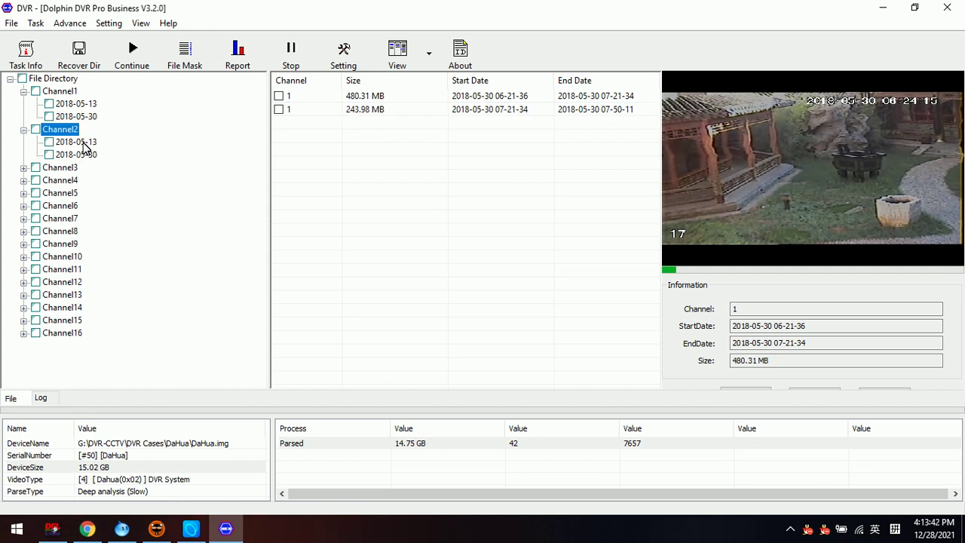
click(83, 144)
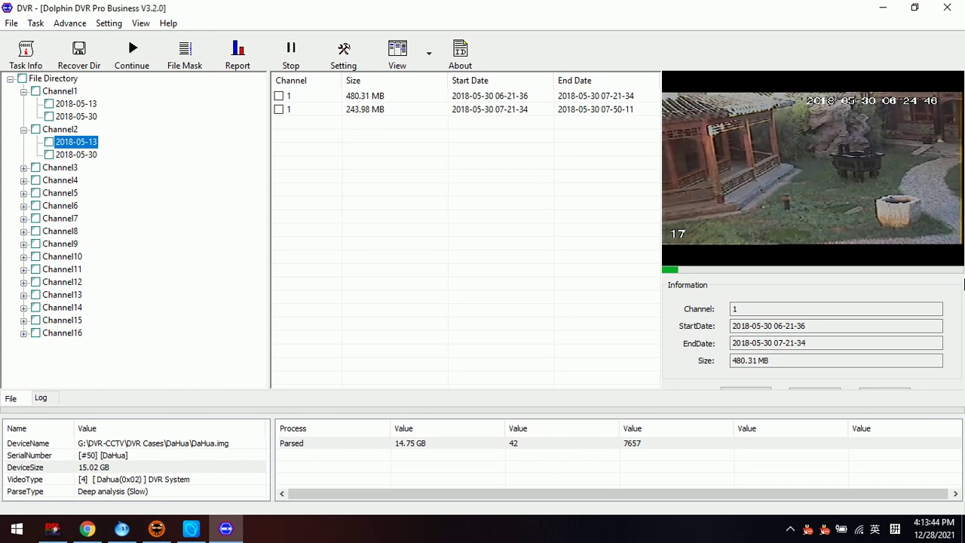
click(895, 393)
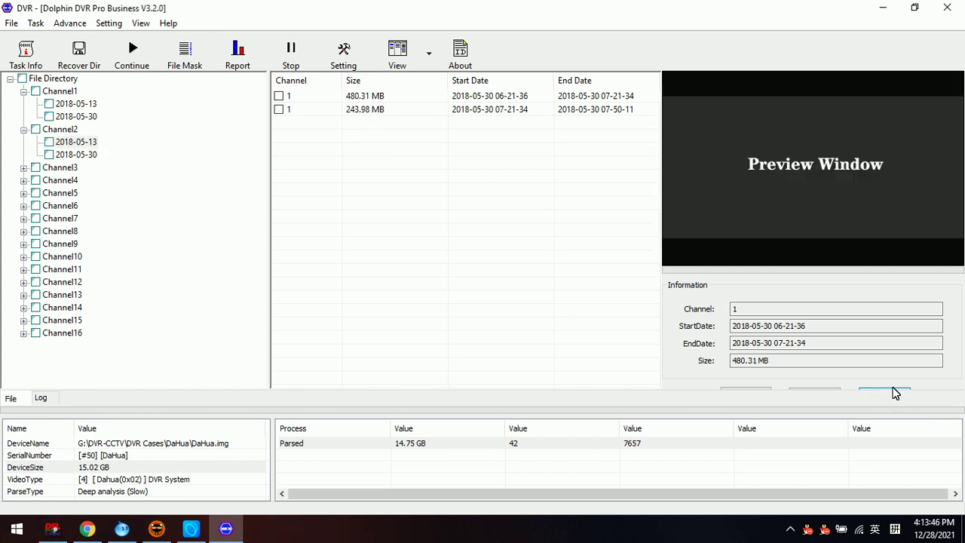
click(83, 144)
click(83, 155)
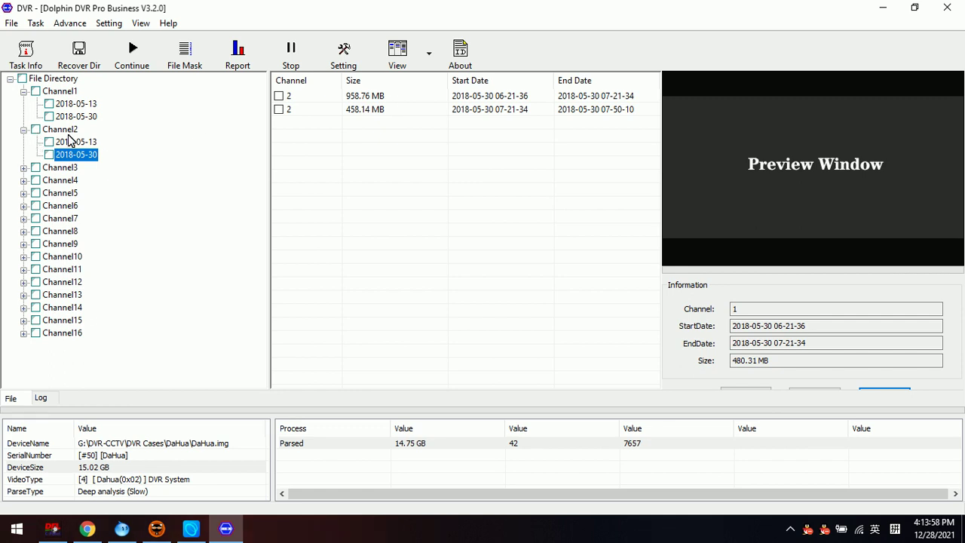
Step: Mark both Channel2 recordings of 2018-05-30 and recover them to the Desktop folder, skipping existing files
click(278, 97)
click(279, 109)
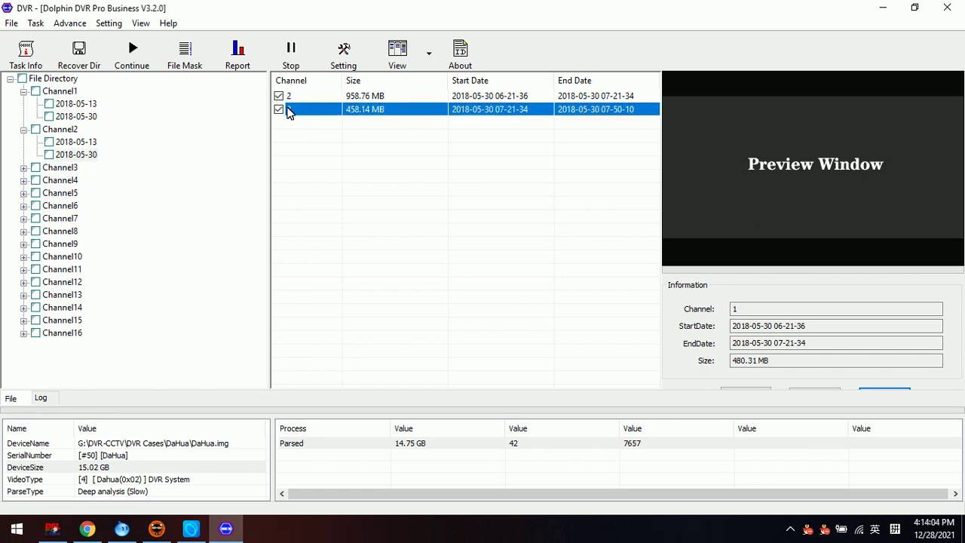
right_click(295, 97)
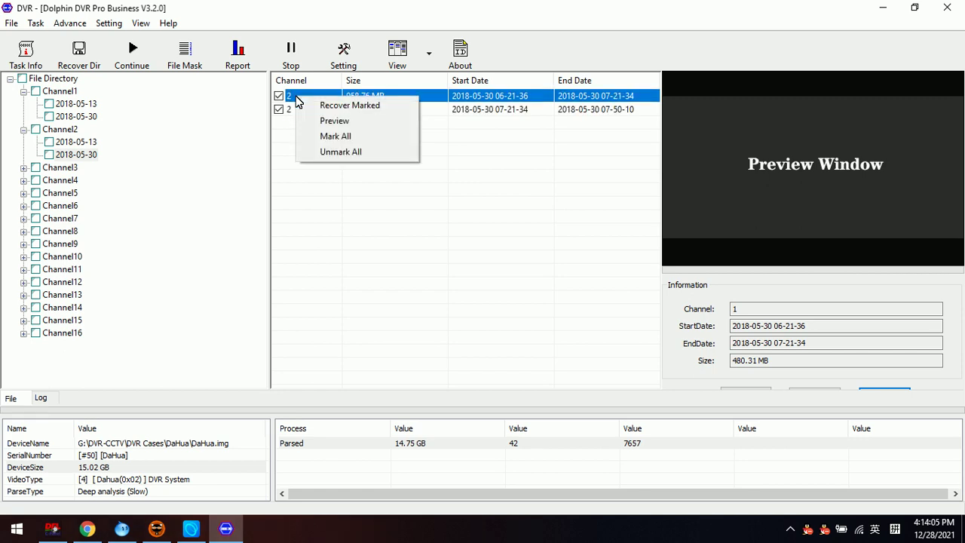
click(337, 107)
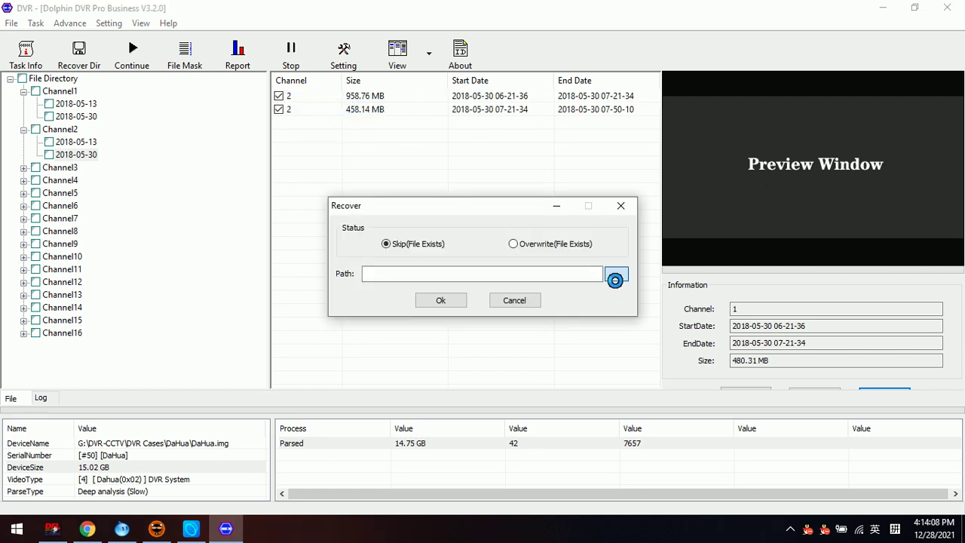
click(616, 278)
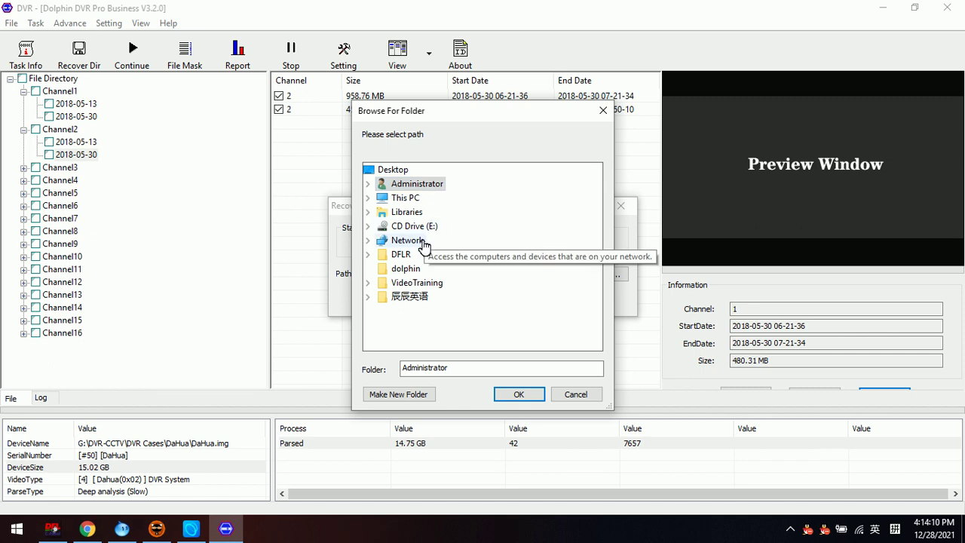
click(393, 169)
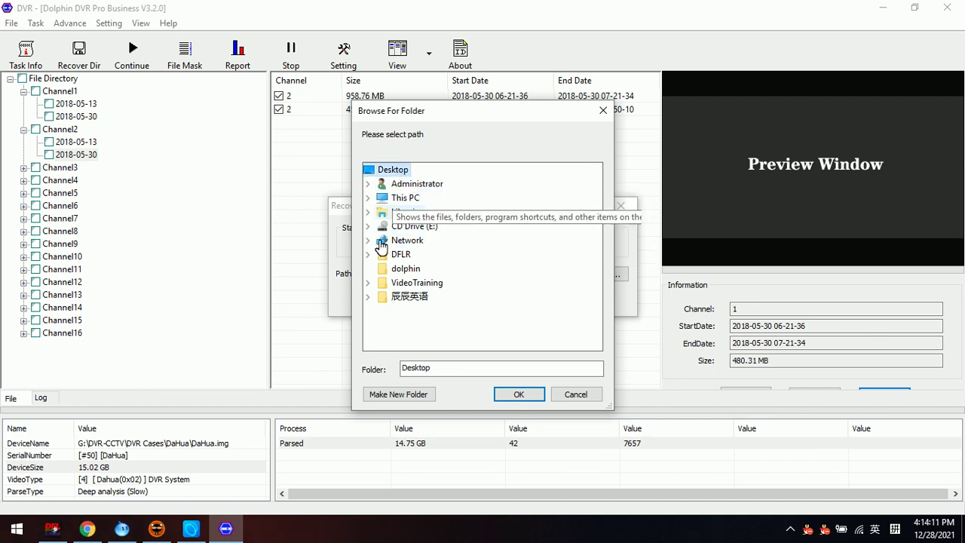
click(519, 396)
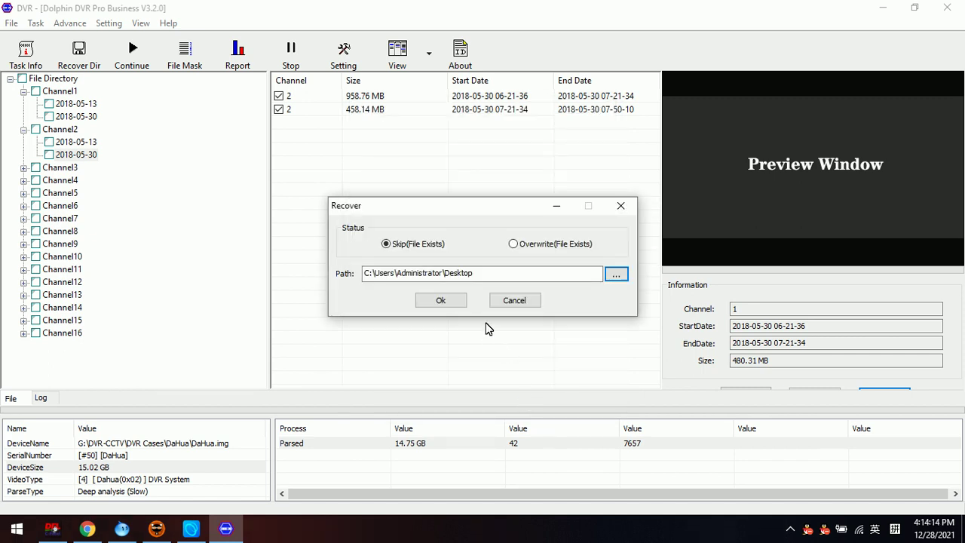
click(441, 300)
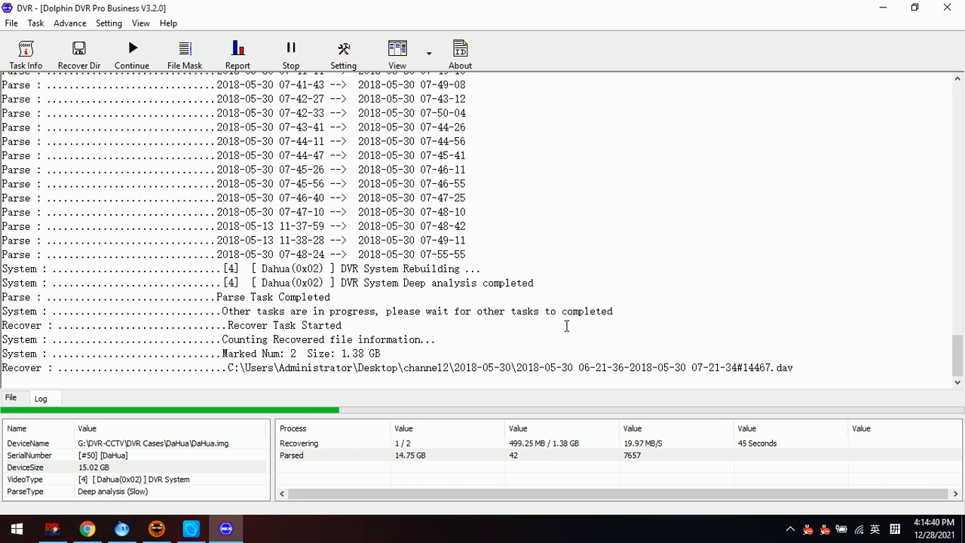
Step: Examine the output paths of the recovered .dav files in the log while the recover task runs and completes
drag(798, 368, 15, 386)
click(445, 311)
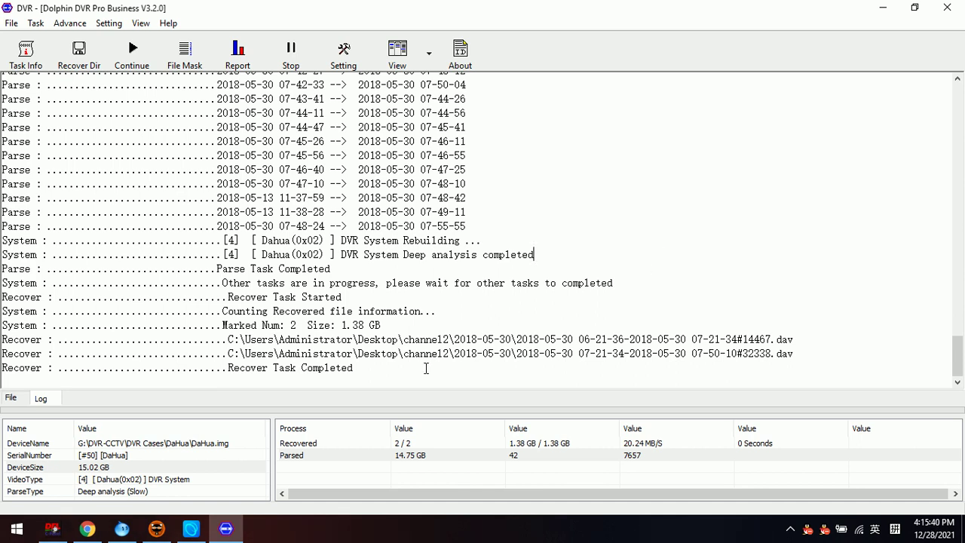
drag(810, 352, 3, 341)
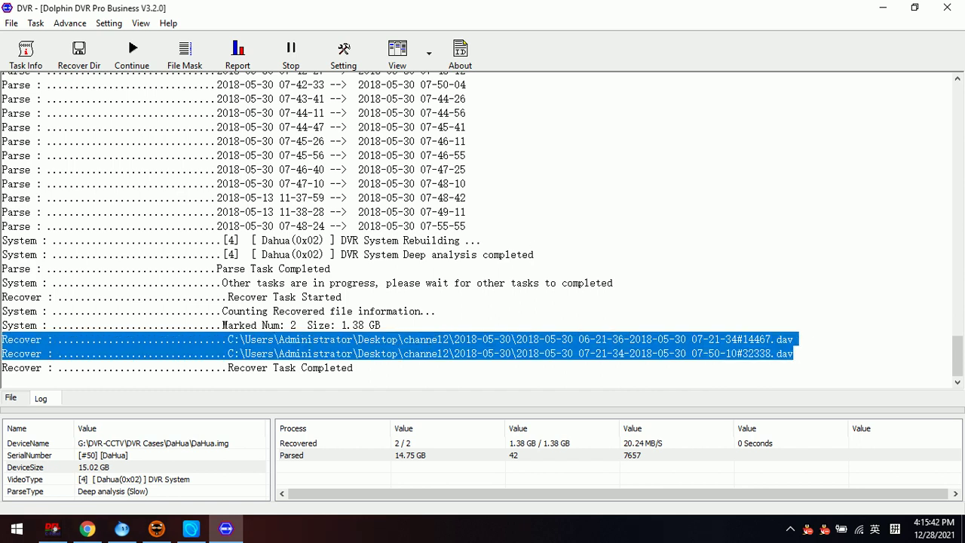
click(646, 219)
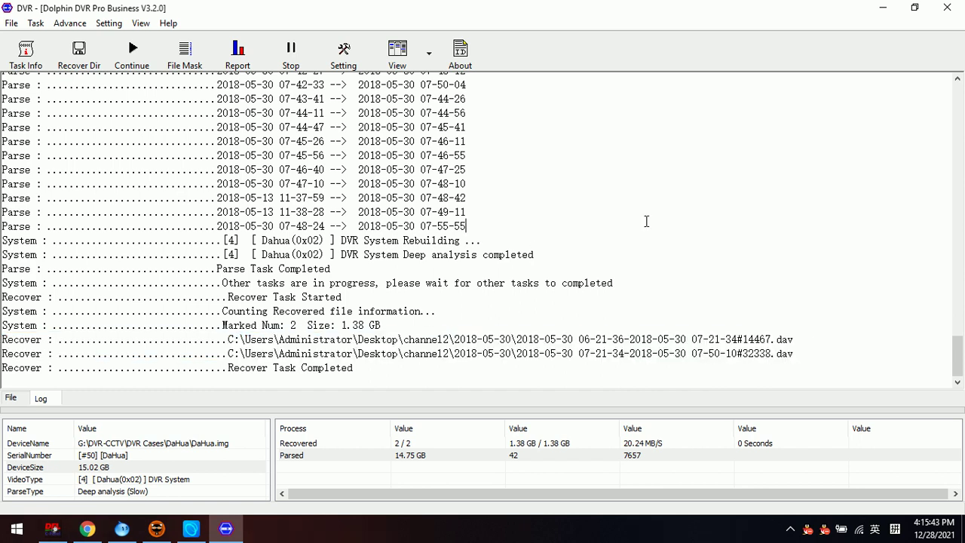
Step: Minimize the recovery window, open the 2018-05-30 folder inside channel2 on the desktop and check the recovered DAV files
click(889, 9)
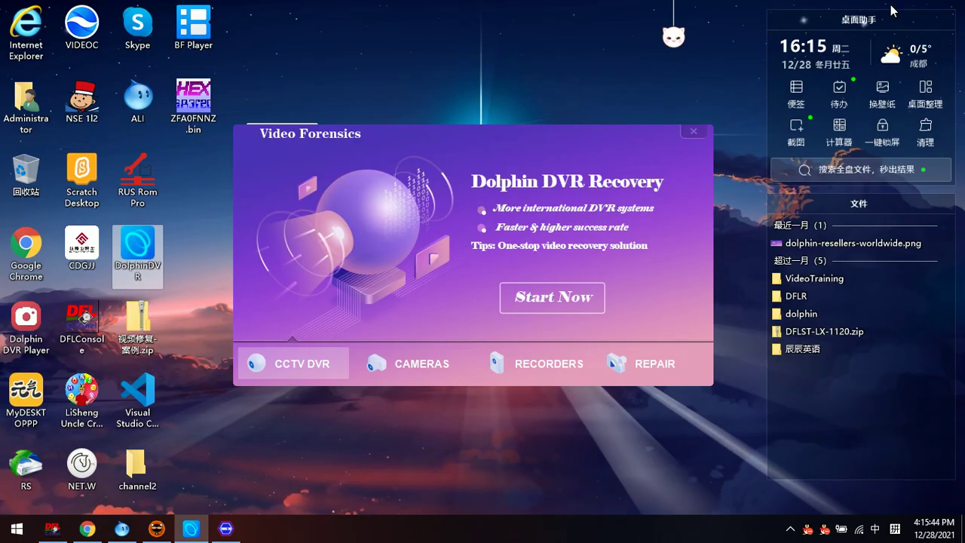
double_click(145, 473)
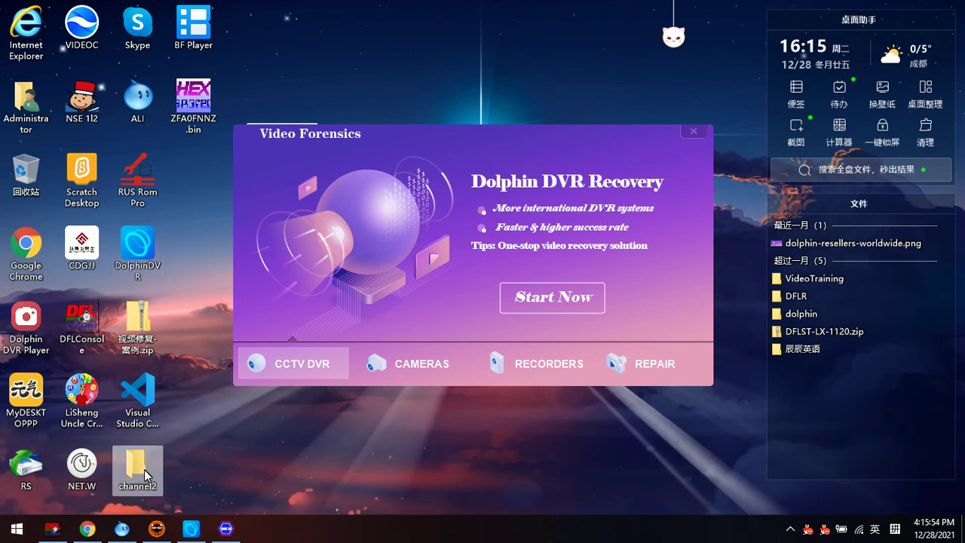
double_click(226, 184)
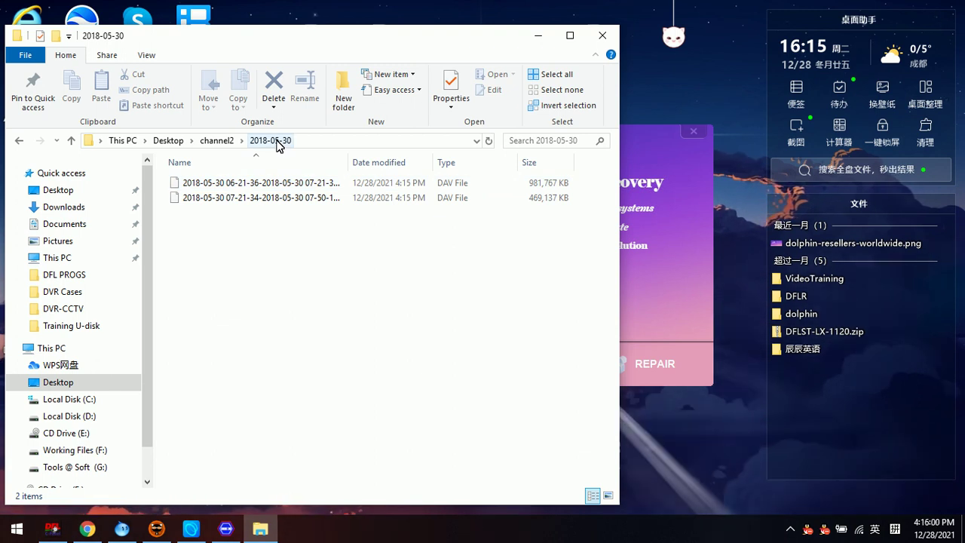
drag(346, 29, 442, 26)
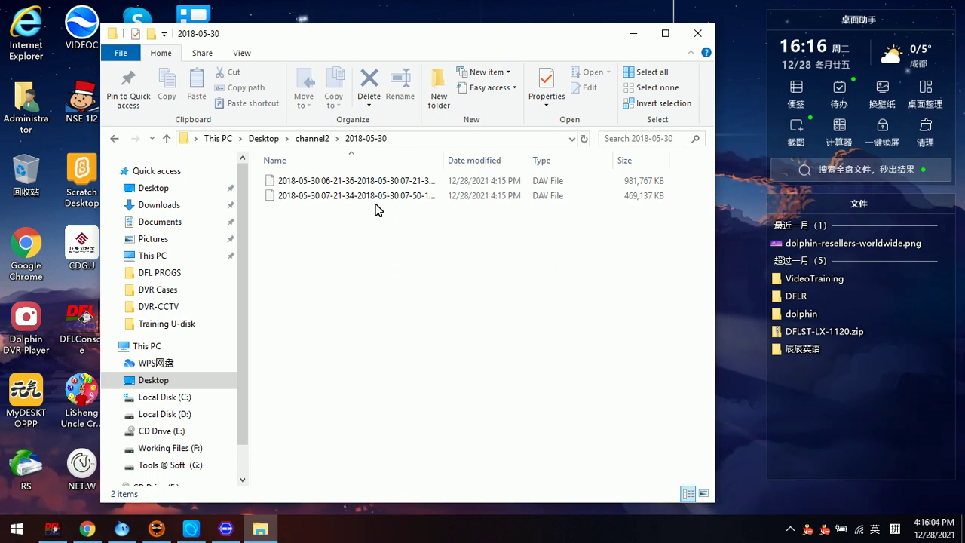
drag(389, 225, 321, 185)
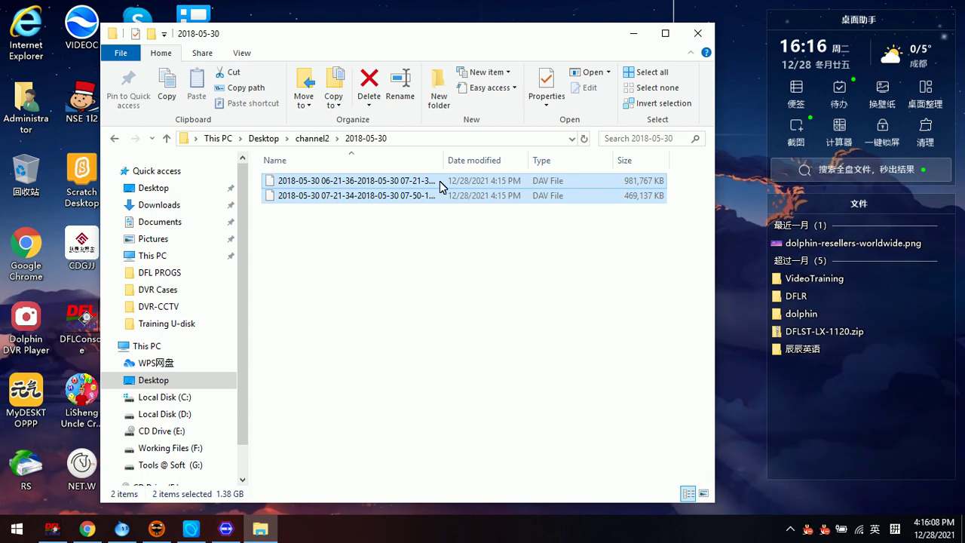
drag(324, 36, 468, 39)
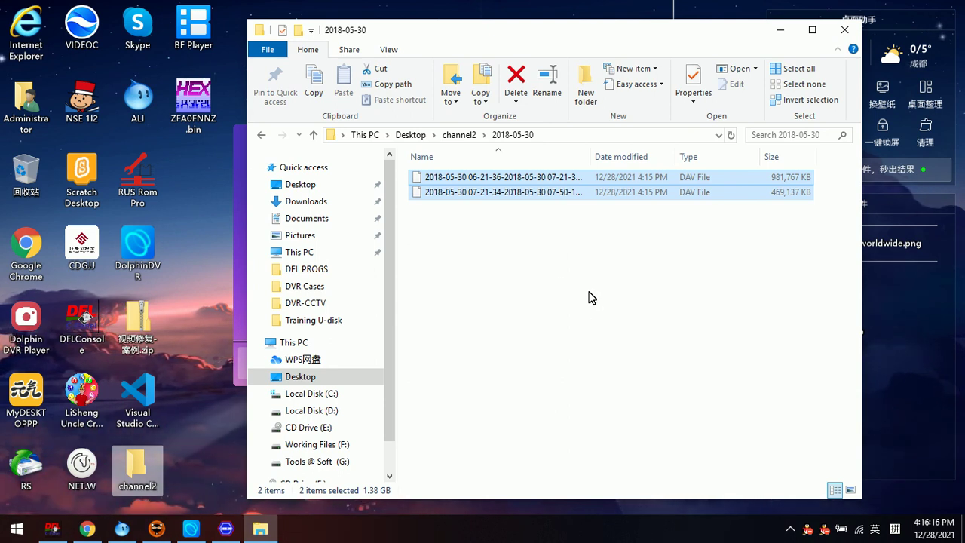
click(531, 275)
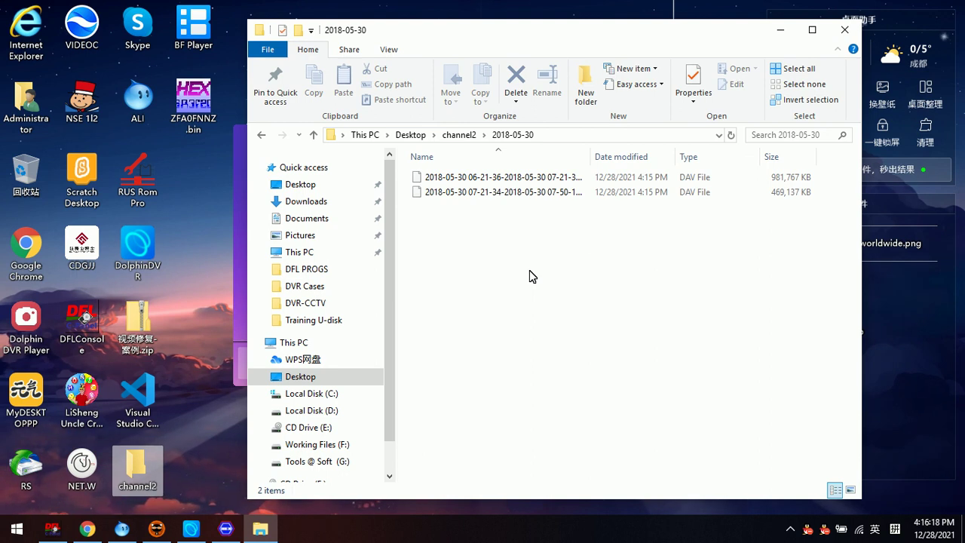
Step: Launch Dolphin DVR Player from the desktop, view its video selection dialog and close it without choosing a file
double_click(17, 321)
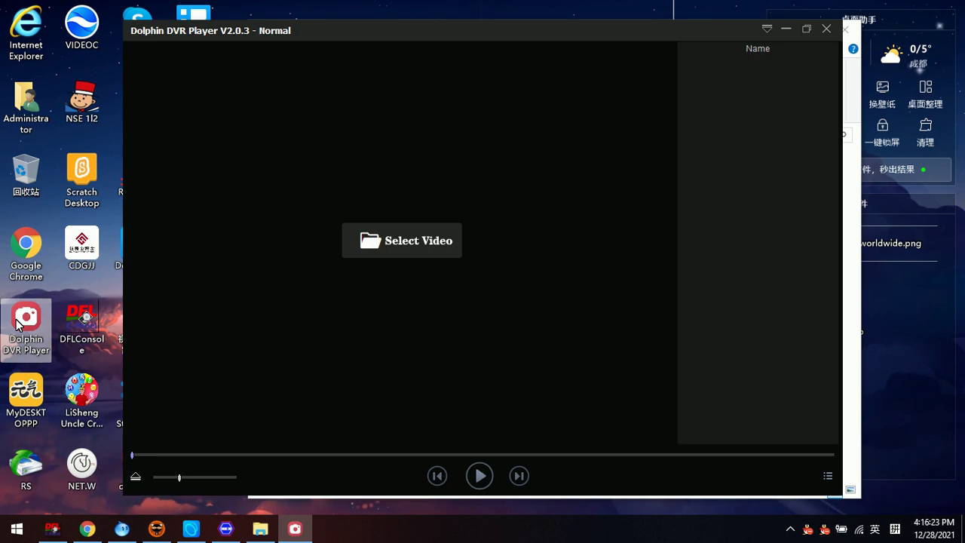
click(395, 247)
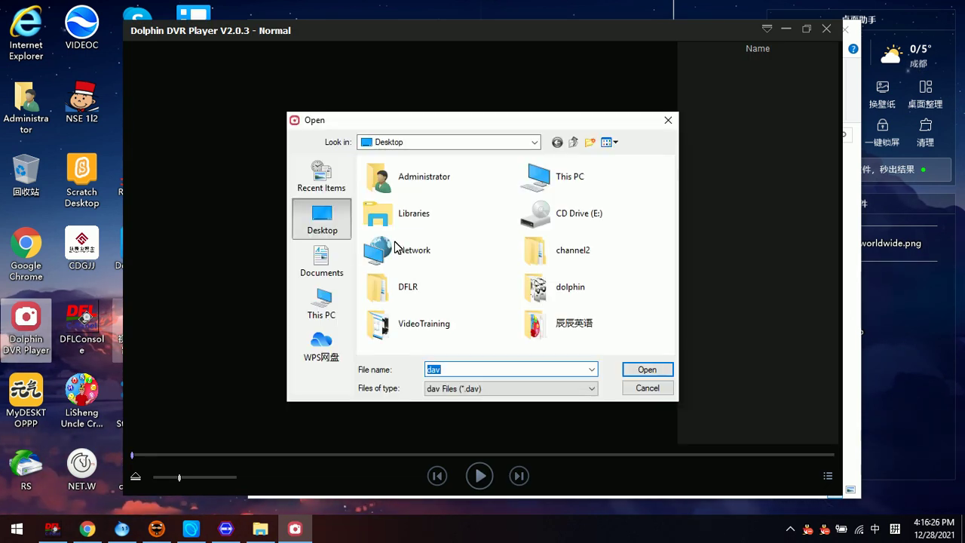
click(668, 121)
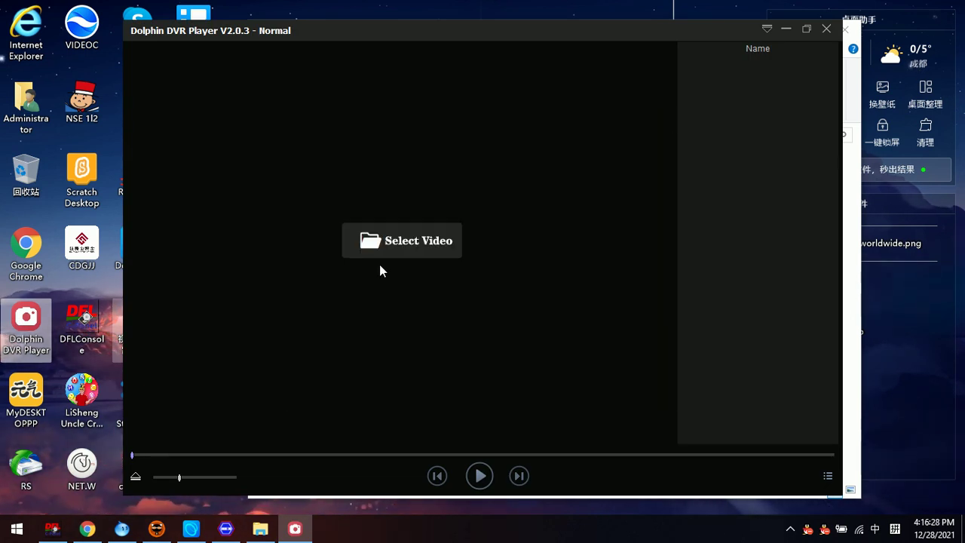
Step: Enable adding associated files with the same extension to the play list in the player's settings
click(767, 29)
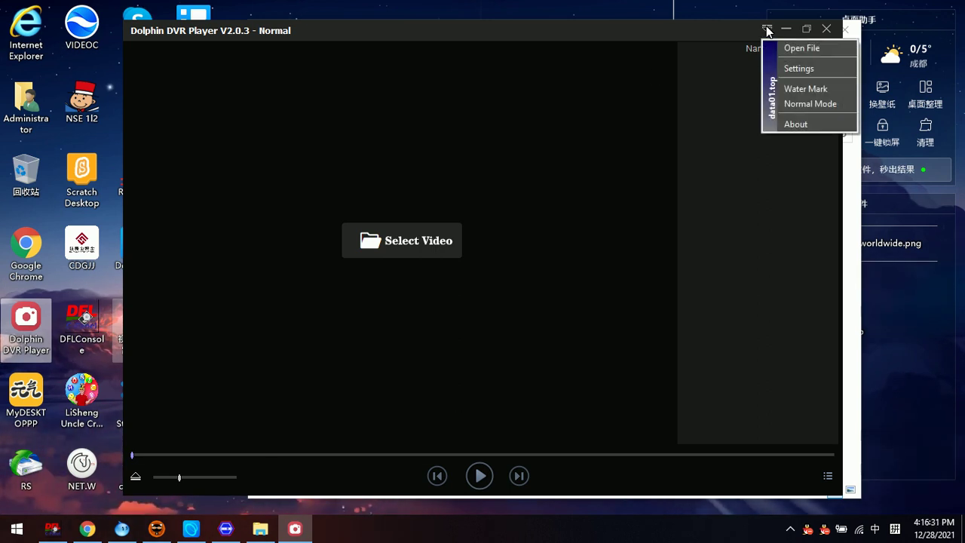
click(795, 69)
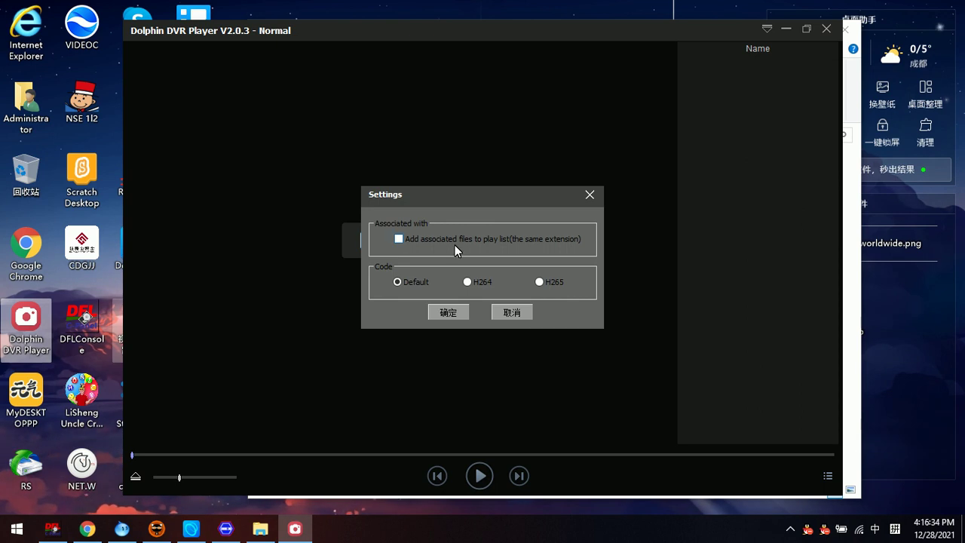
click(397, 243)
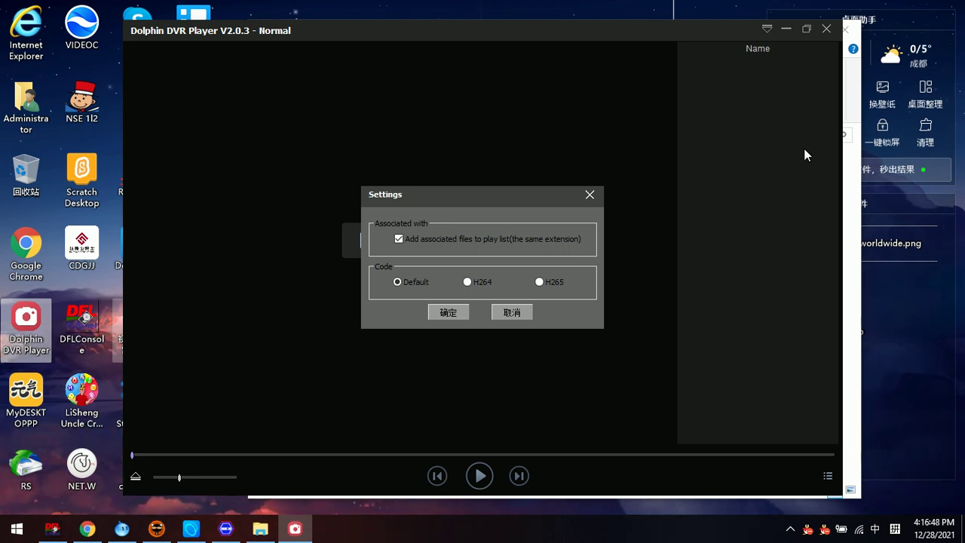
click(455, 315)
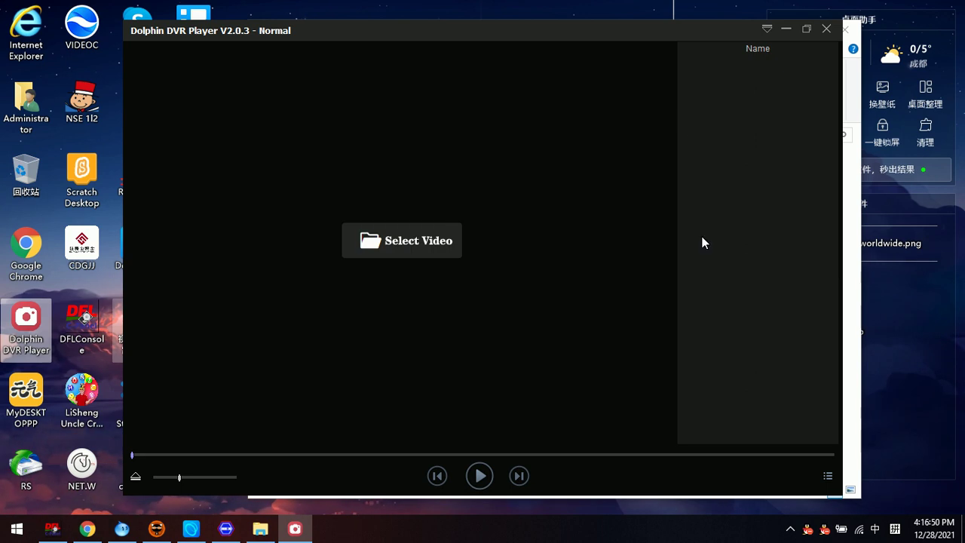
click(401, 247)
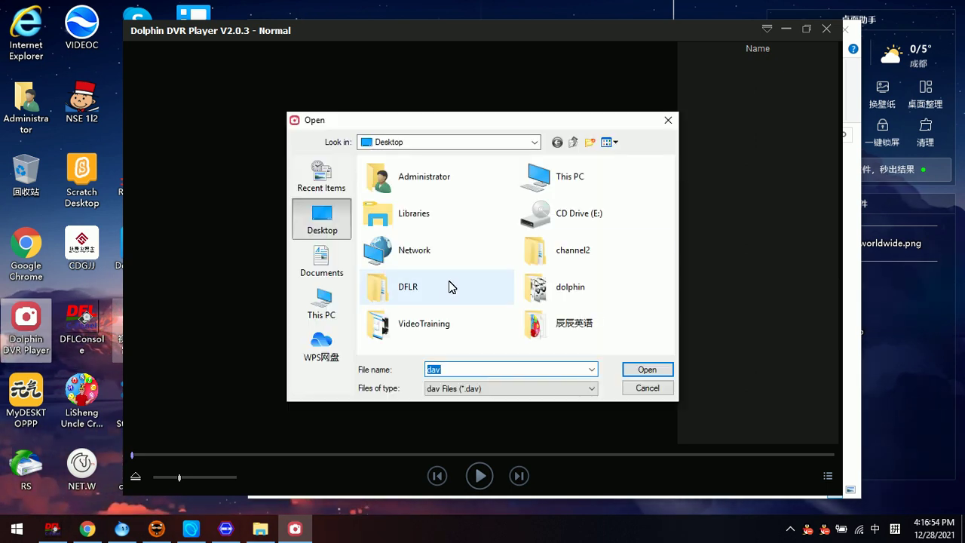
double_click(577, 253)
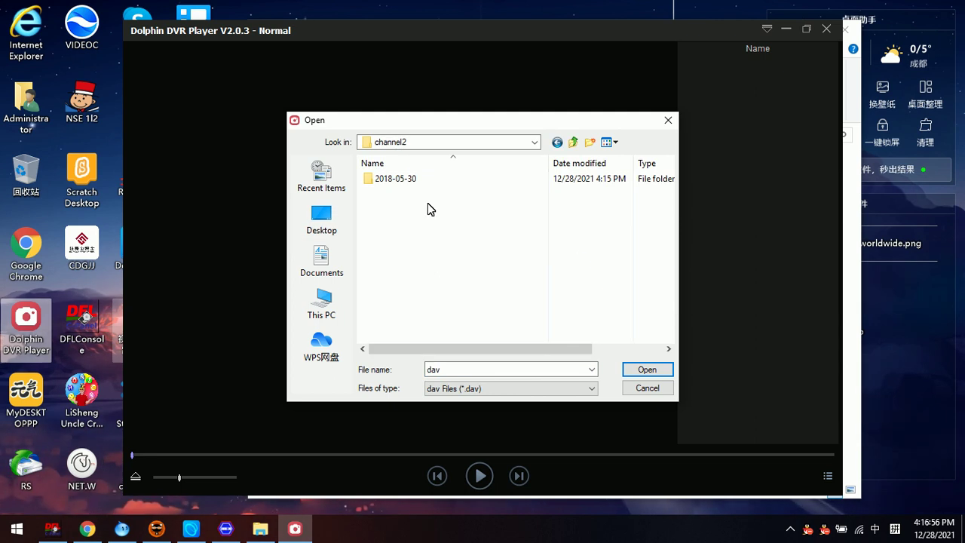
double_click(405, 181)
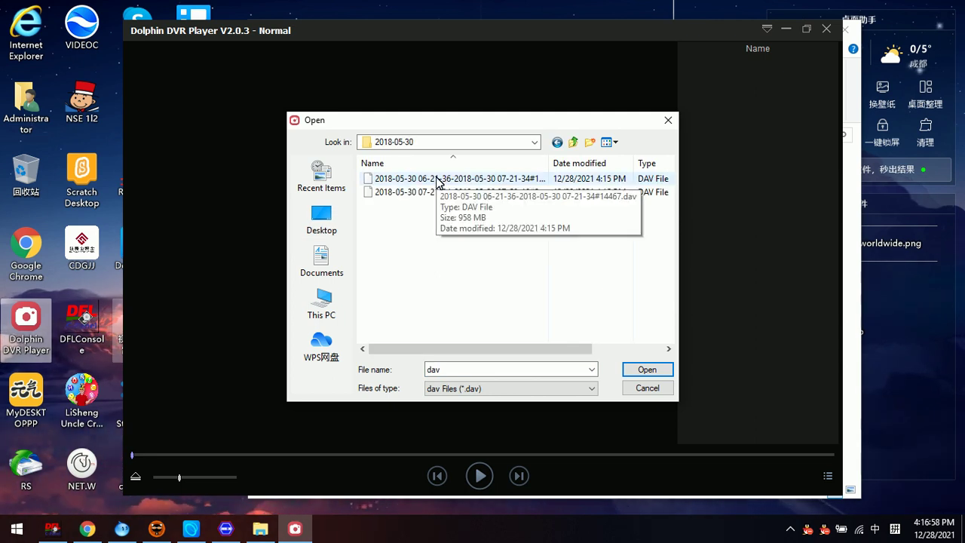
double_click(435, 181)
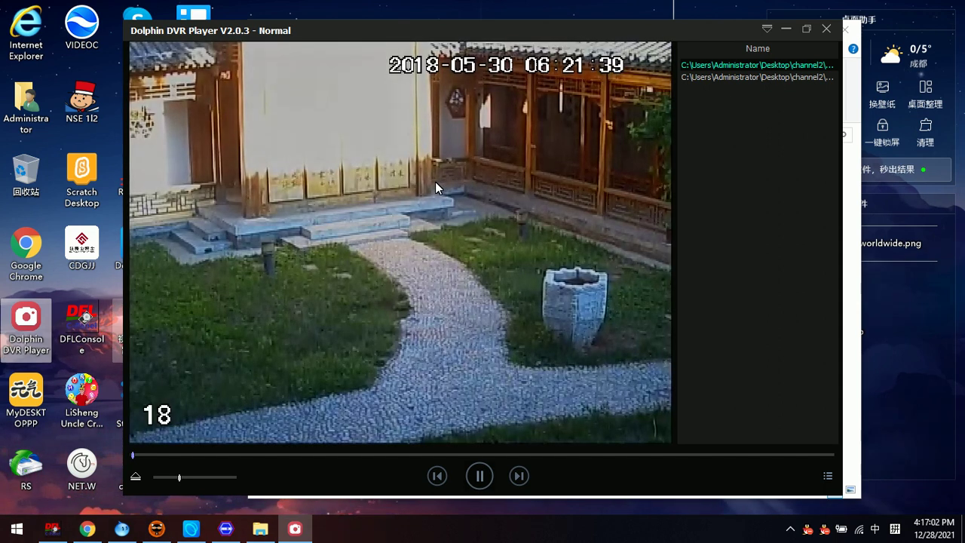
double_click(756, 79)
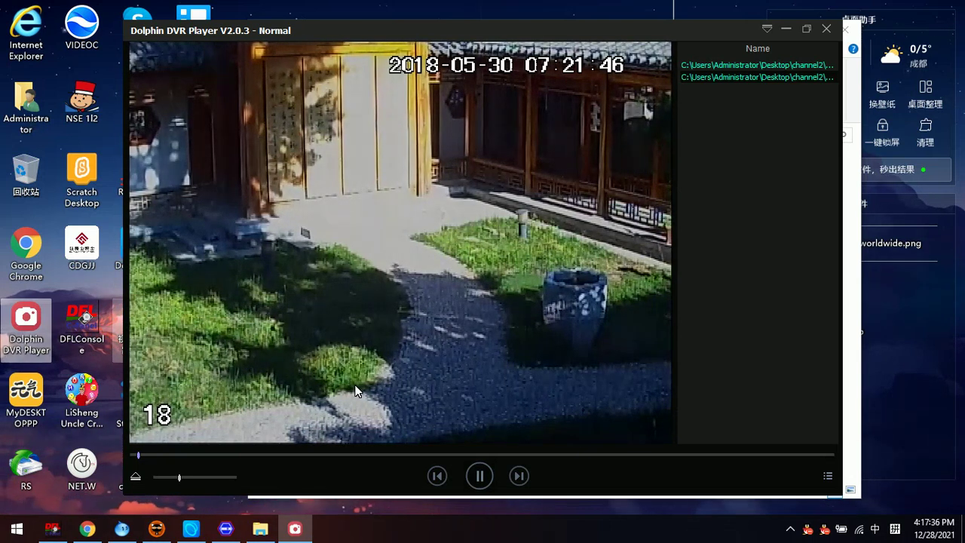
Step: Switch to Dolphin DVR Pro, return to the device selection view and look through the list of supported DVR systems
click(225, 528)
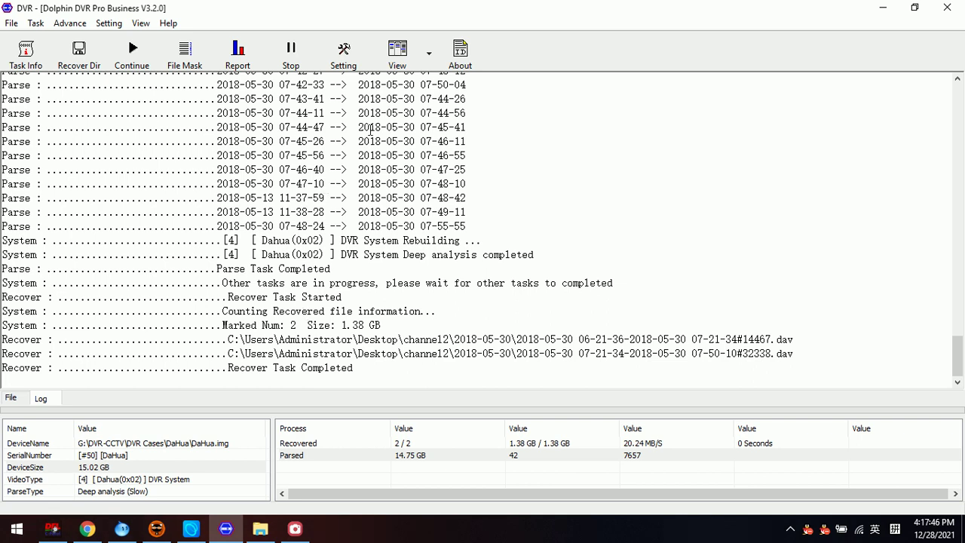
click(428, 54)
click(413, 88)
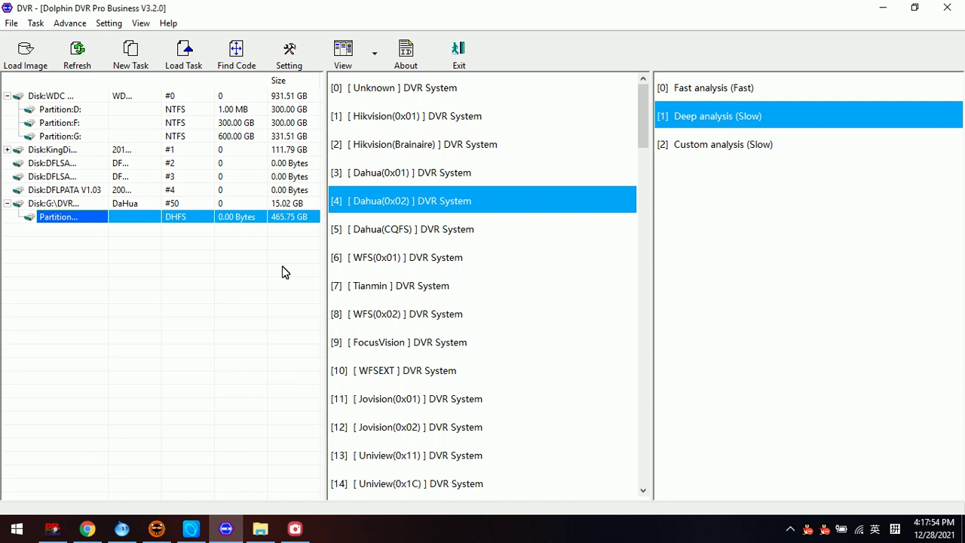
drag(641, 96, 673, 96)
scroll(460, 377, down, 13)
scroll(460, 377, down, 13)
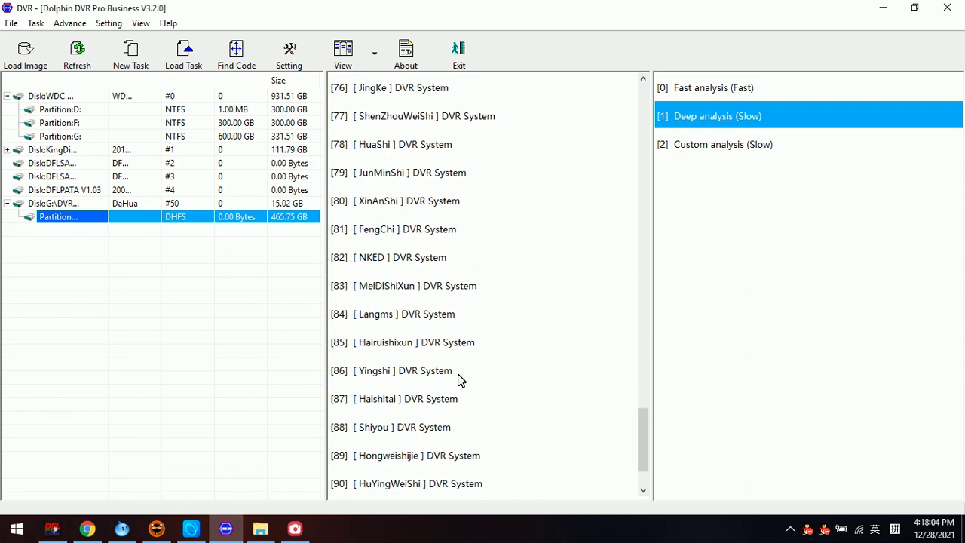